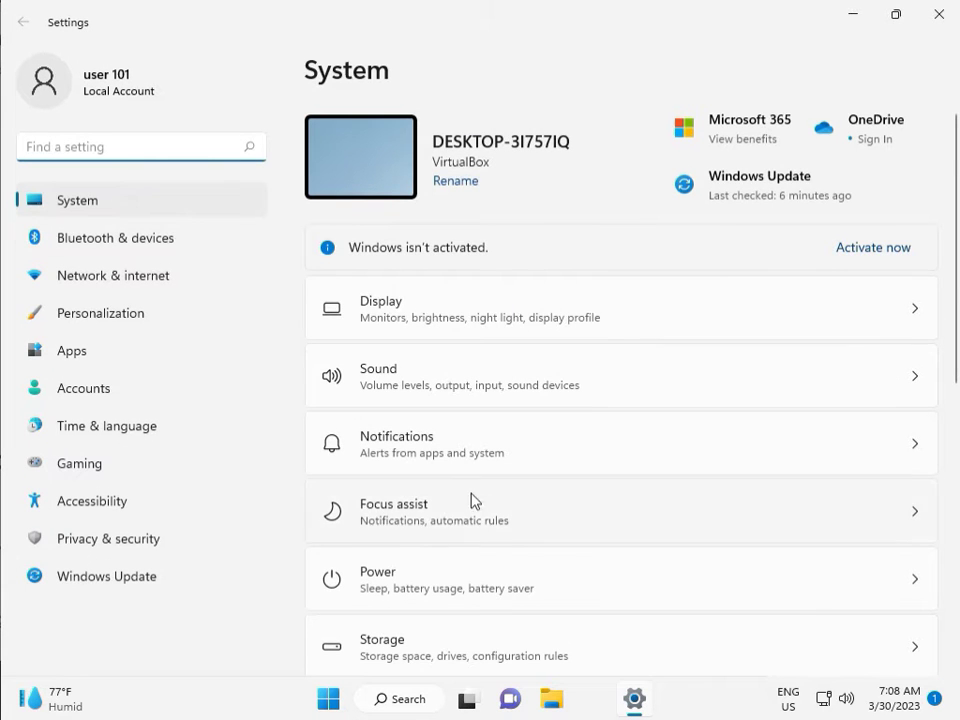
Run the Windows Update troubleshooter from the other system troubleshooters, then close its results and Settings
scroll(471, 500, down, 3)
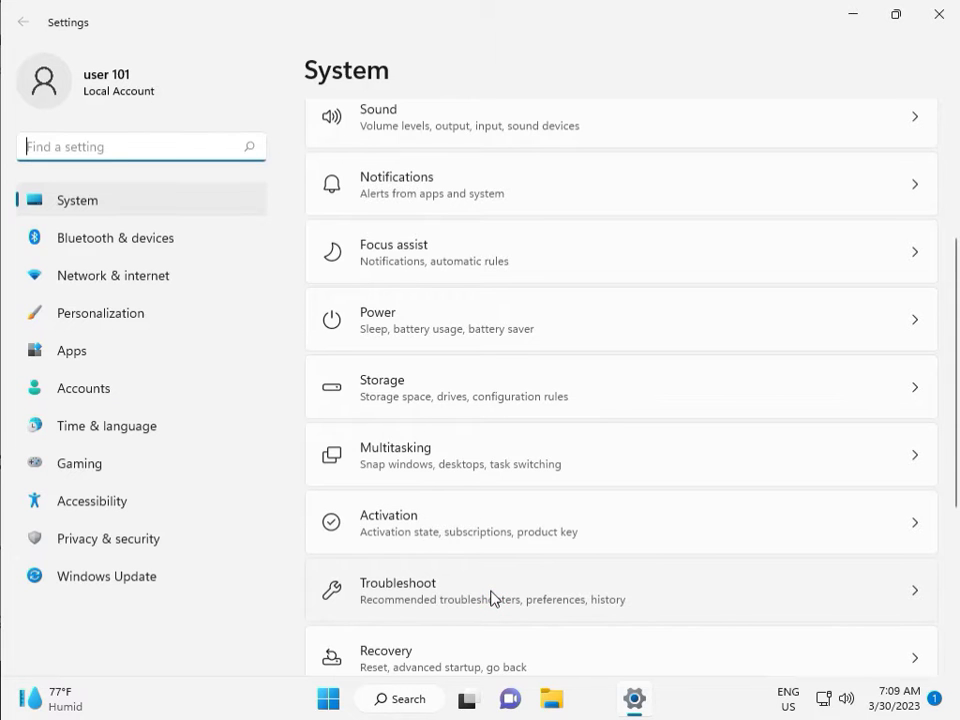
click(491, 598)
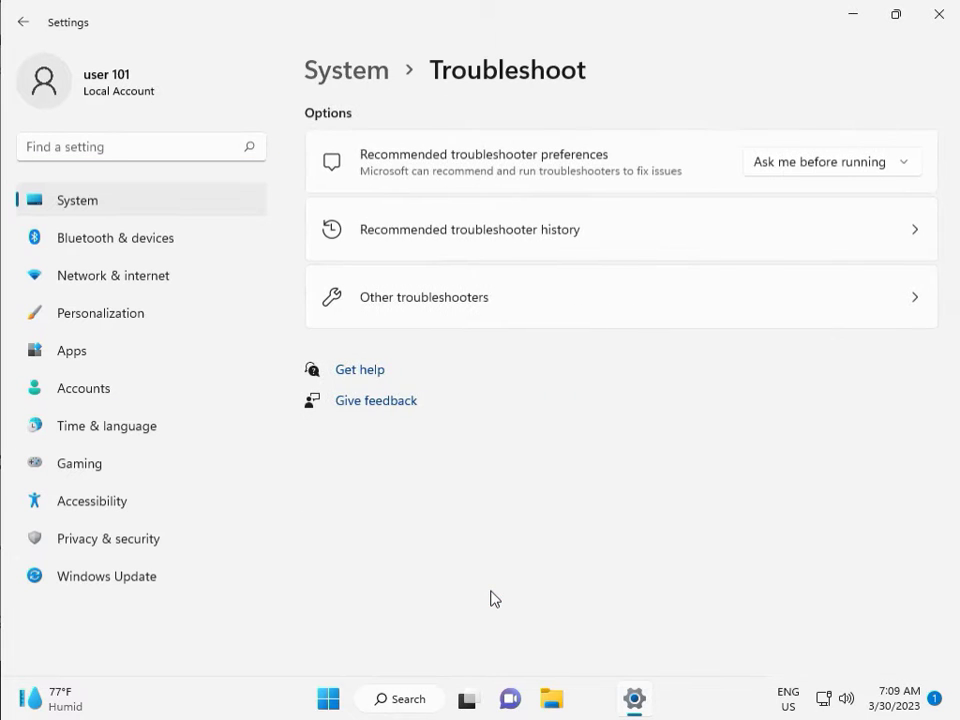
click(418, 300)
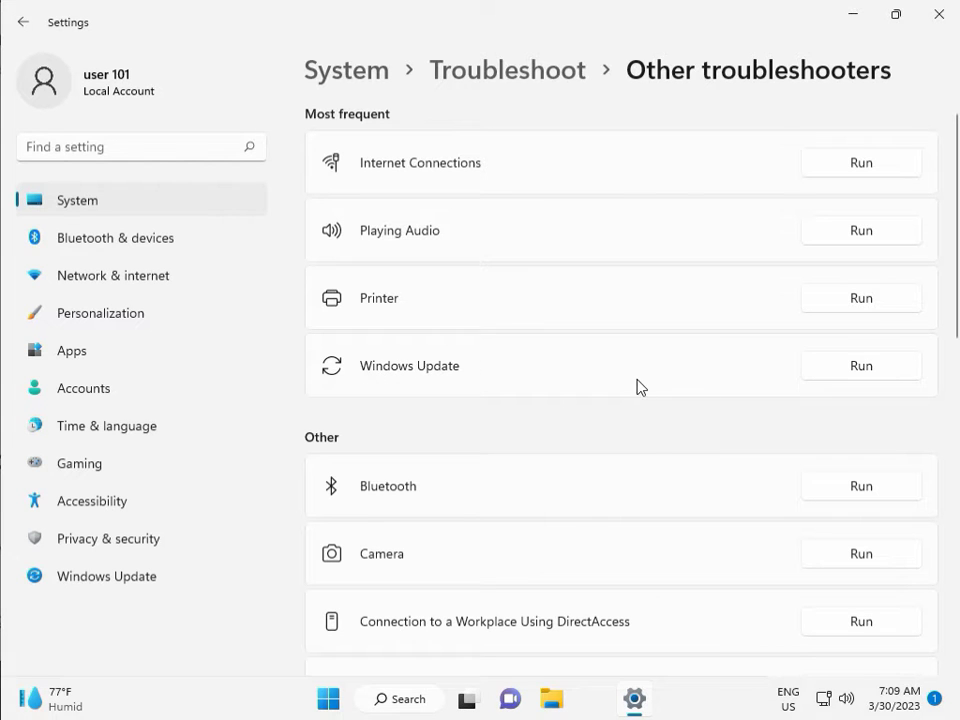
click(853, 370)
drag(451, 158, 324, 113)
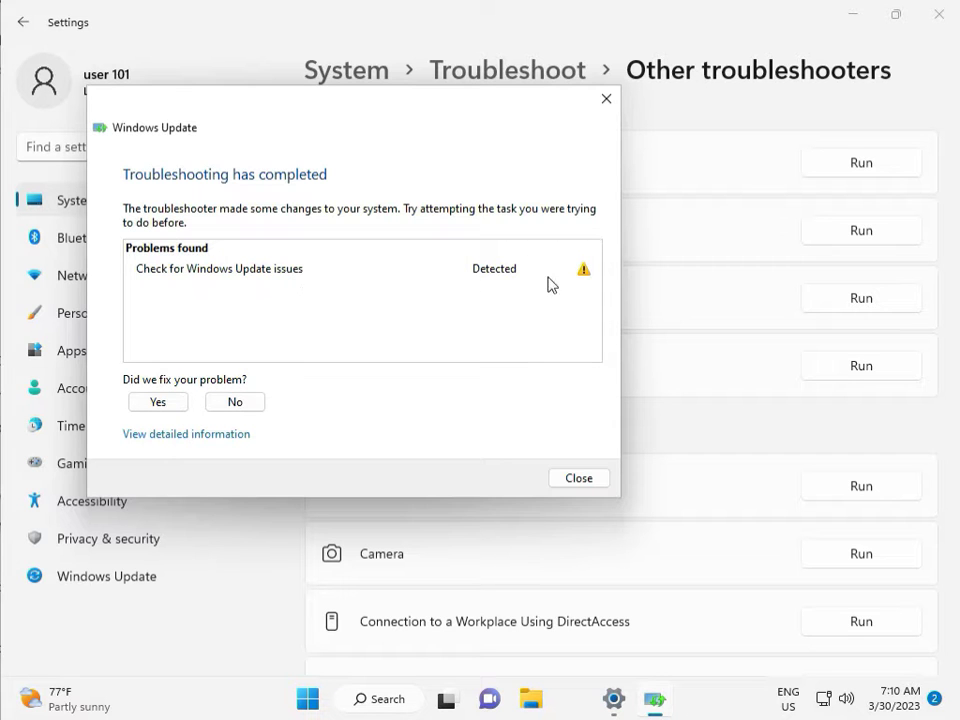
click(579, 480)
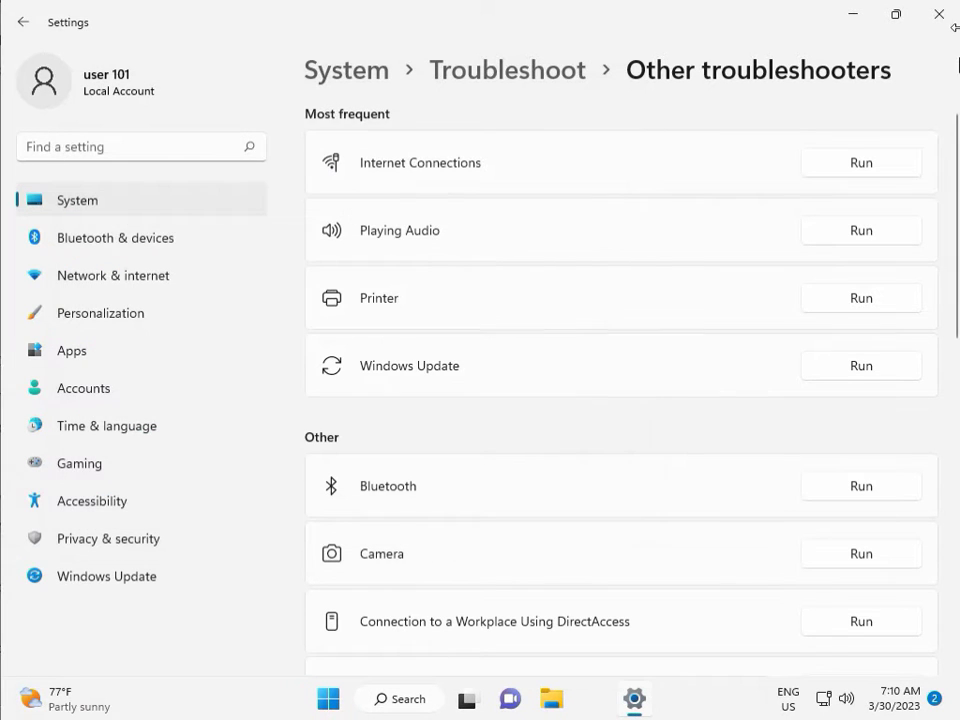
click(945, 26)
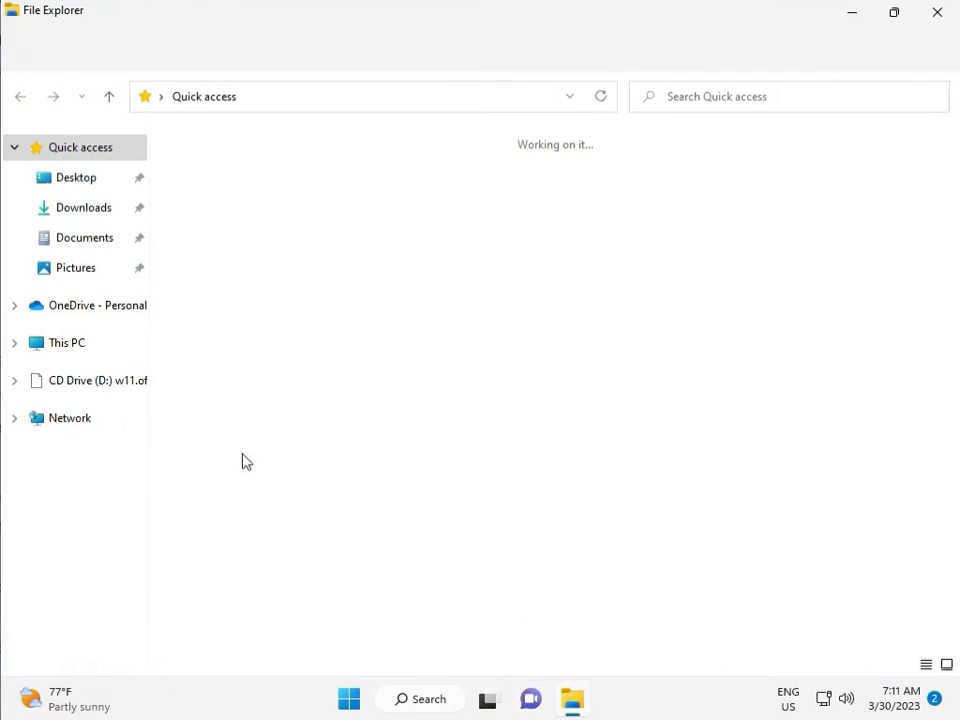
In File Explorer, open the Download folder inside C:\Windows\SoftwareDistribution
click(101, 350)
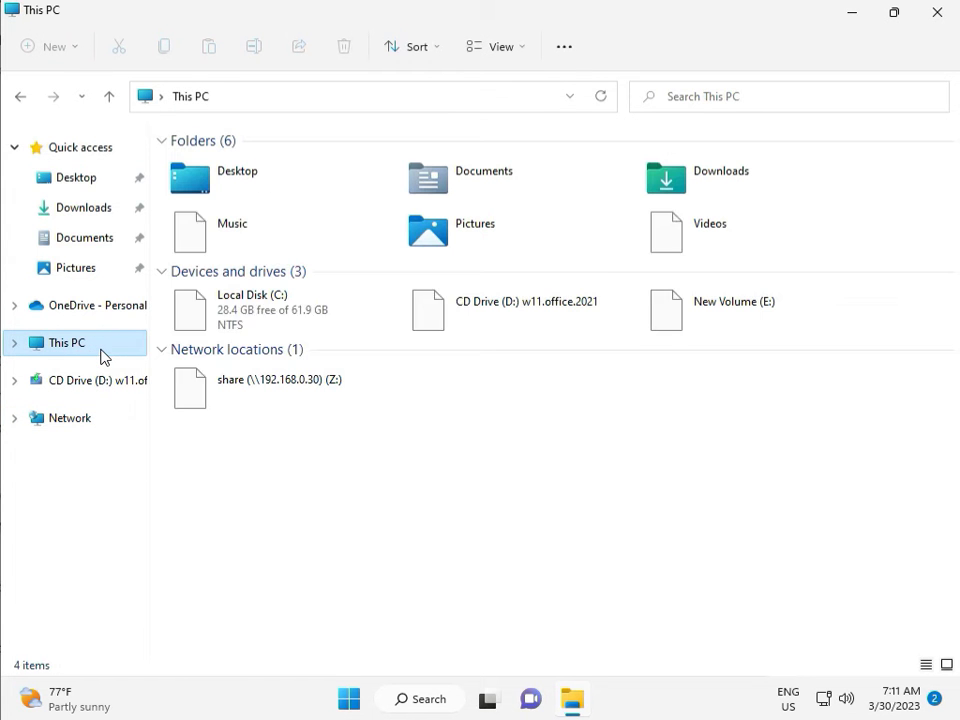
double_click(303, 319)
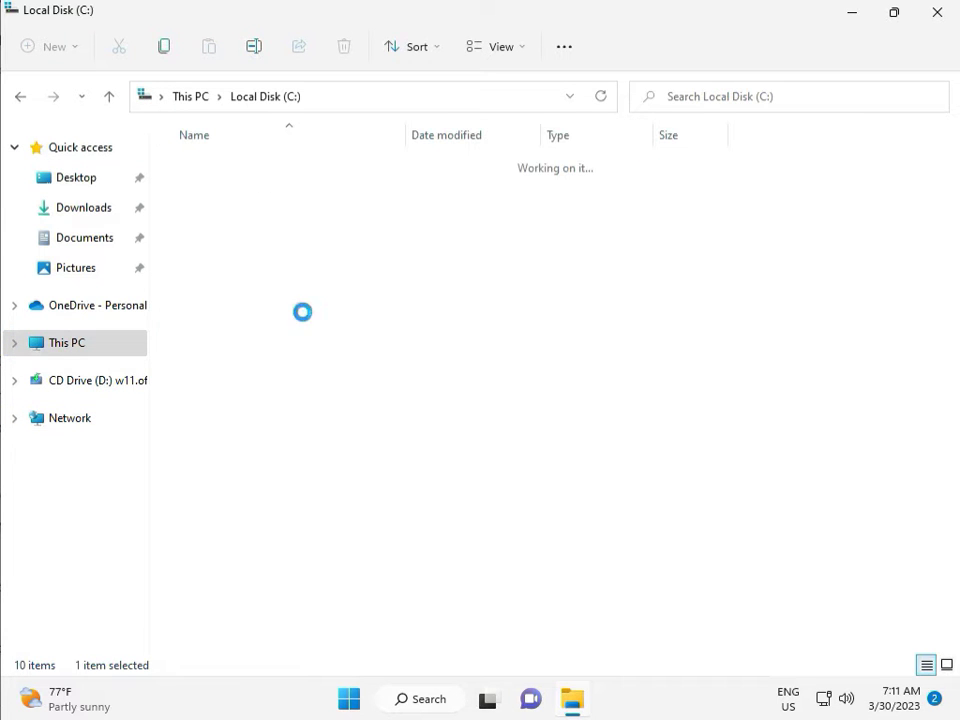
click(247, 517)
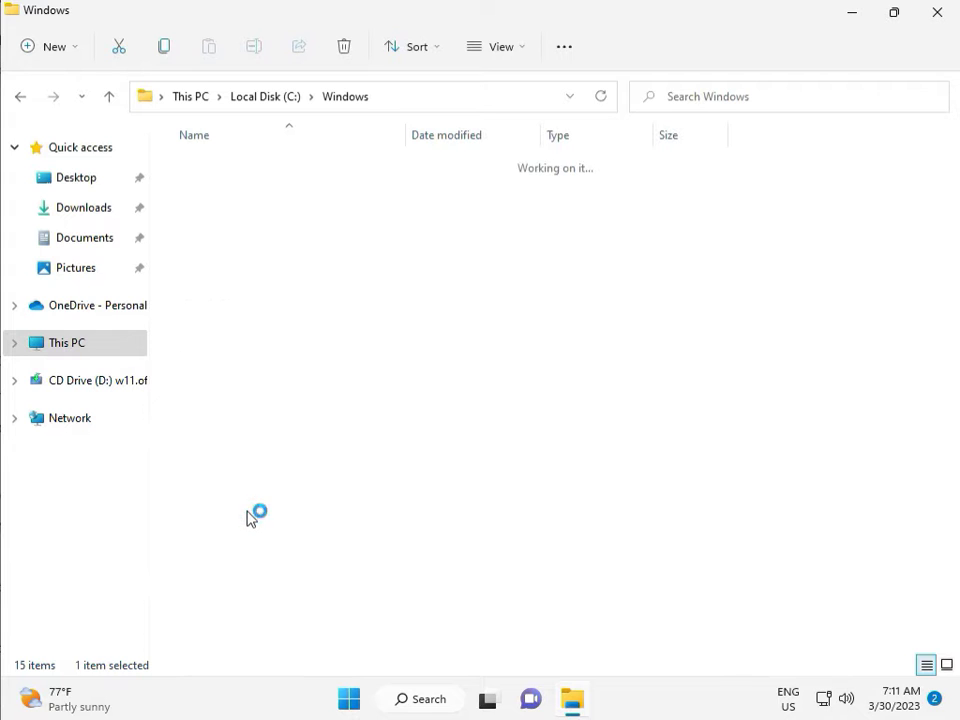
scroll(349, 572, down, 11)
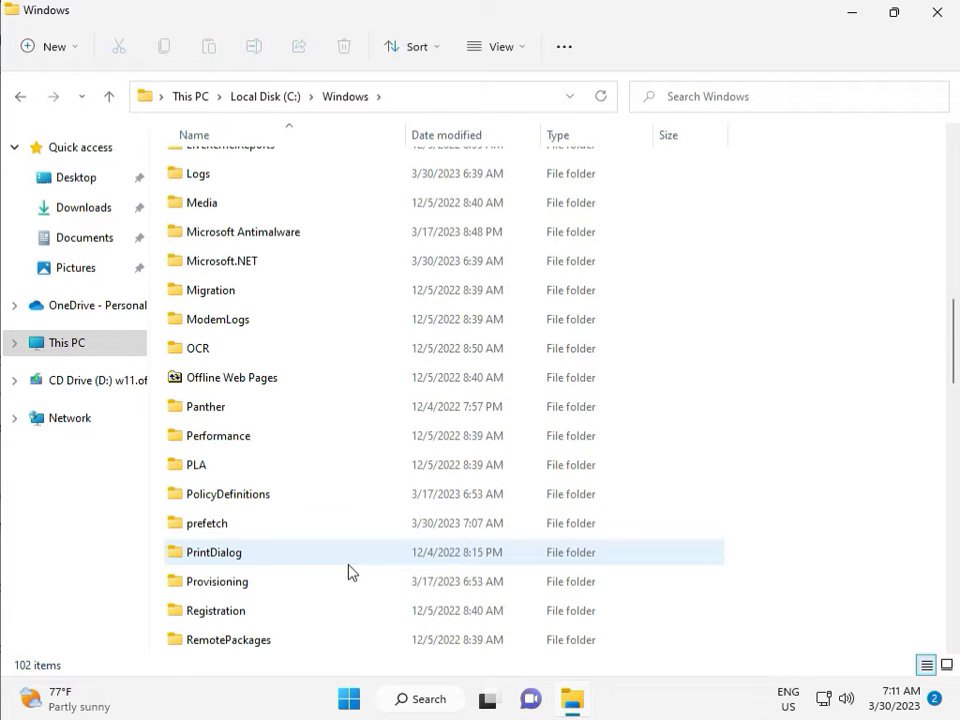
scroll(349, 572, down, 4)
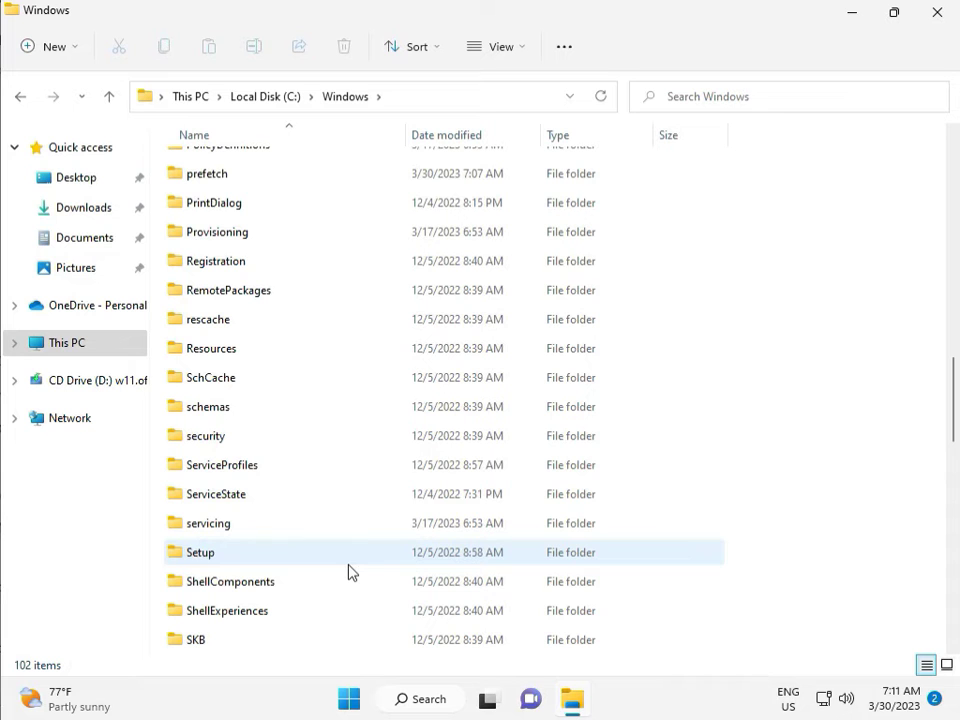
scroll(345, 568, down, 2)
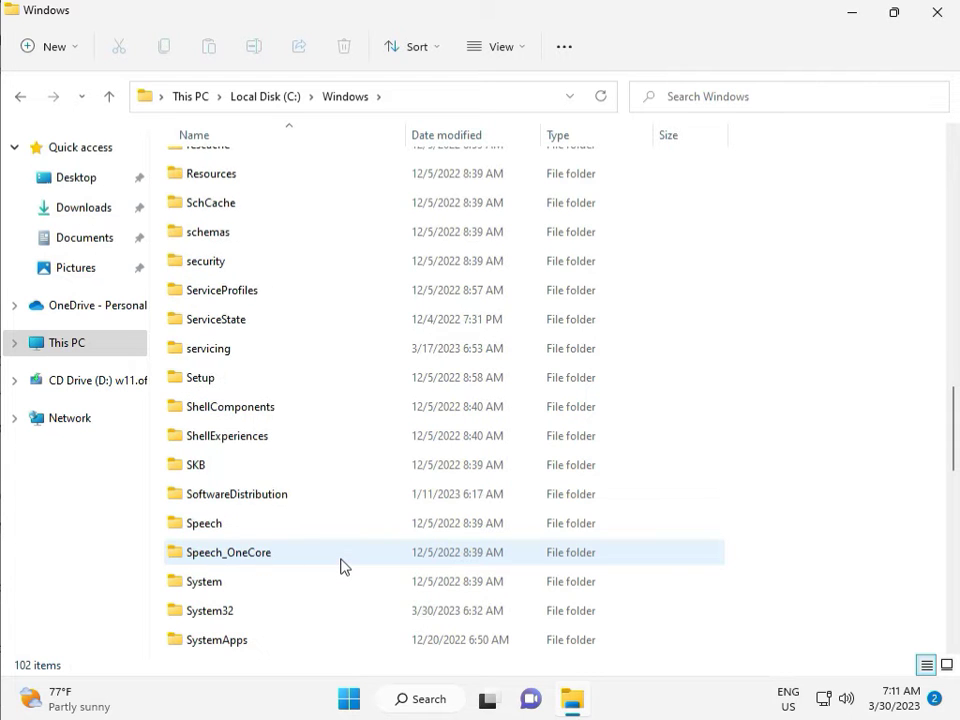
click(258, 500)
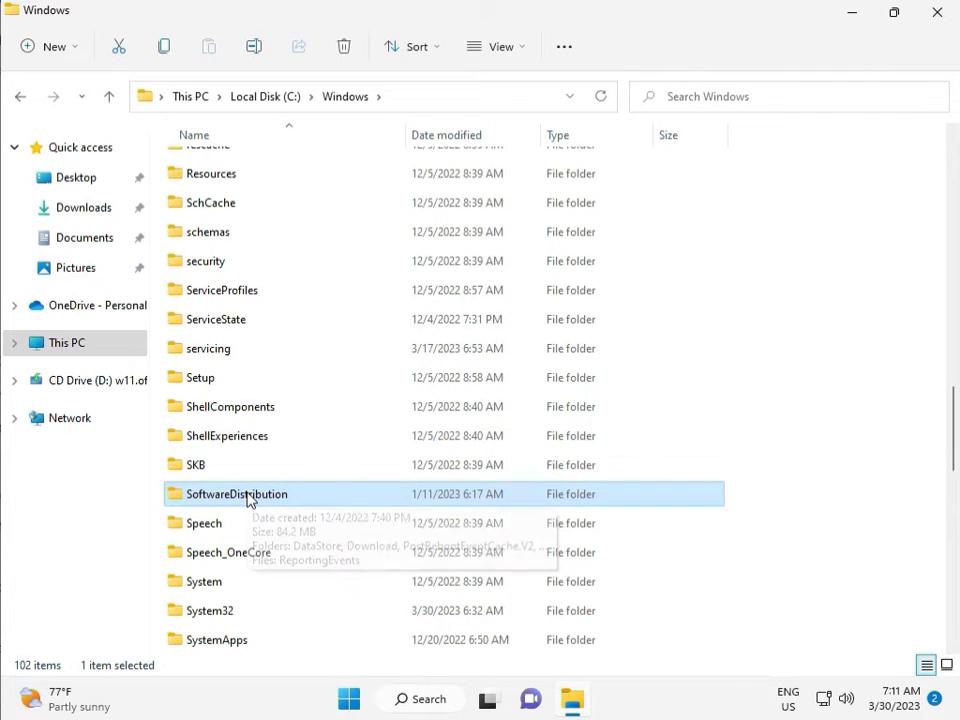
double_click(248, 496)
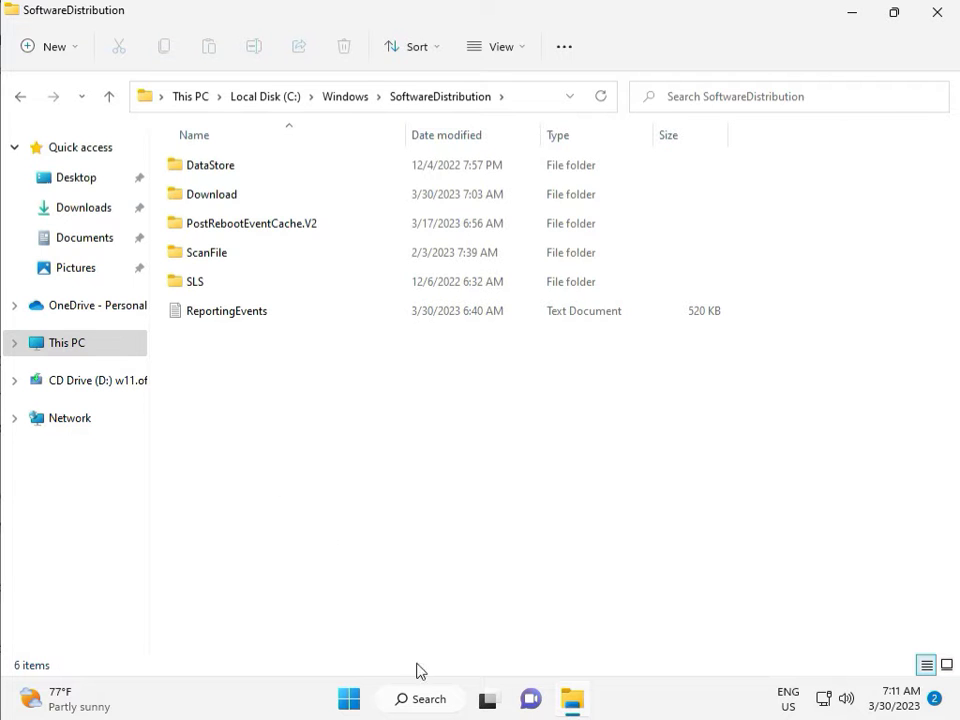
mouse_move(498, 718)
double_click(243, 197)
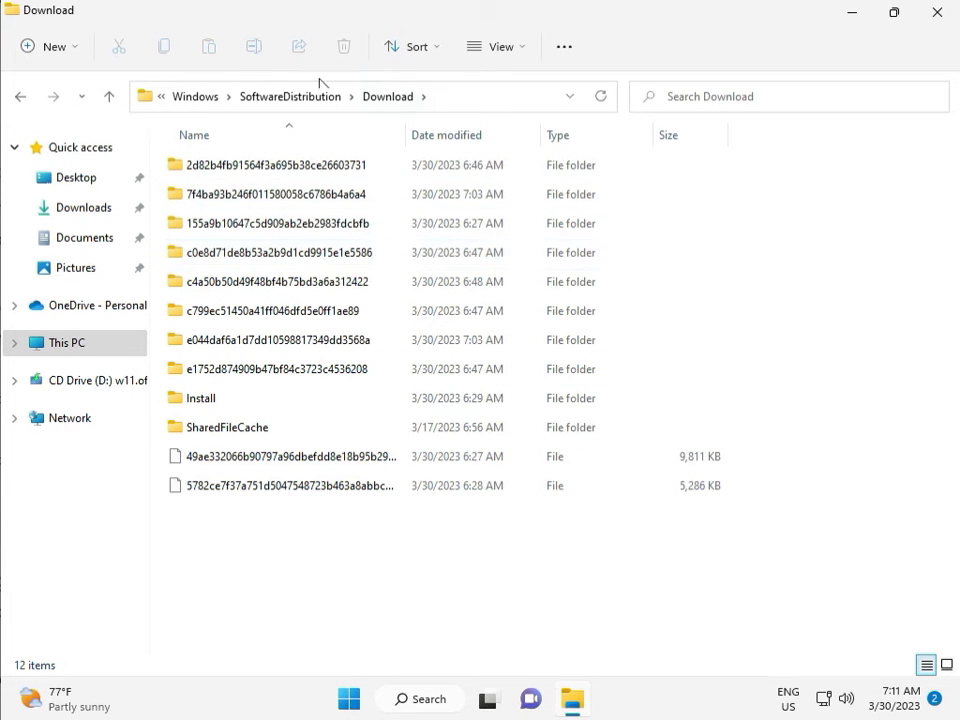
Delete all files and folders inside SoftwareDistribution's Download folder and close File Explorer
drag(273, 550, 286, 175)
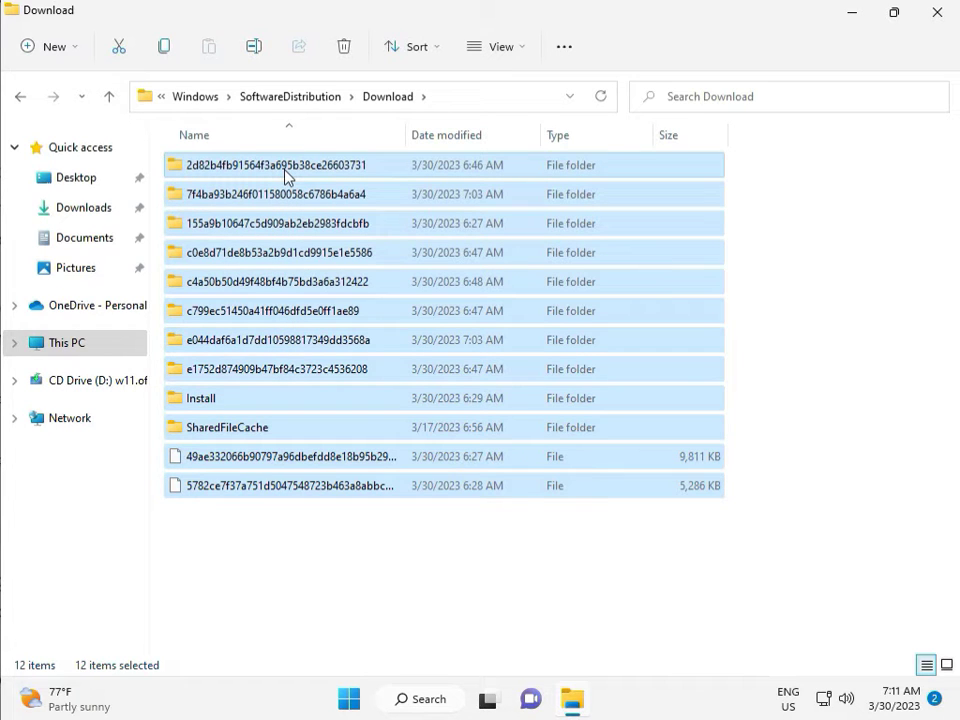
key(Delete)
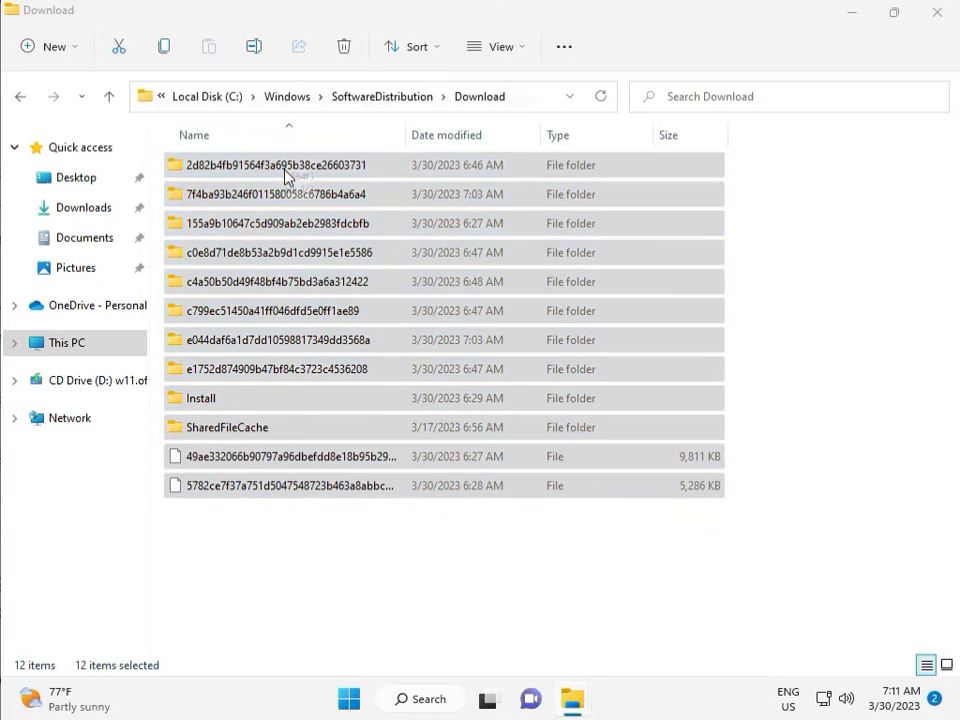
click(286, 255)
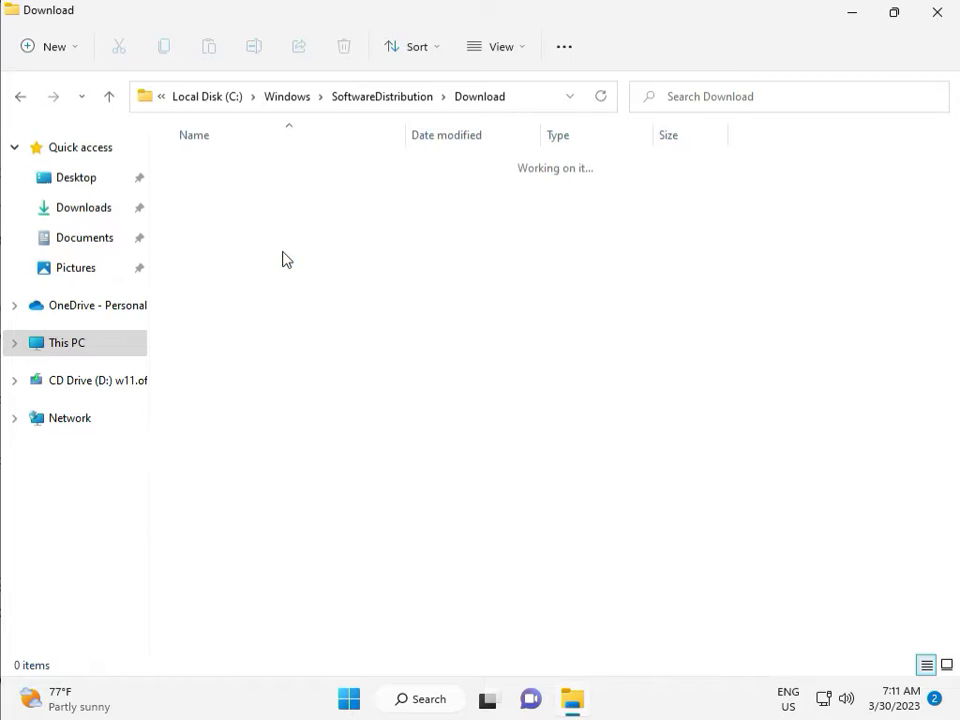
click(382, 98)
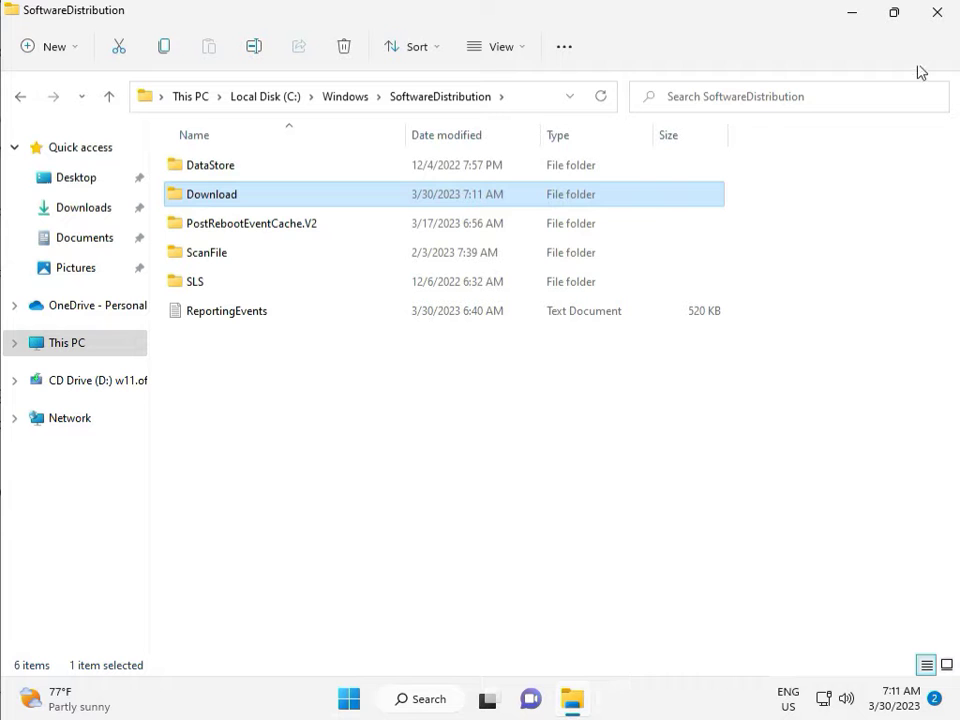
click(937, 14)
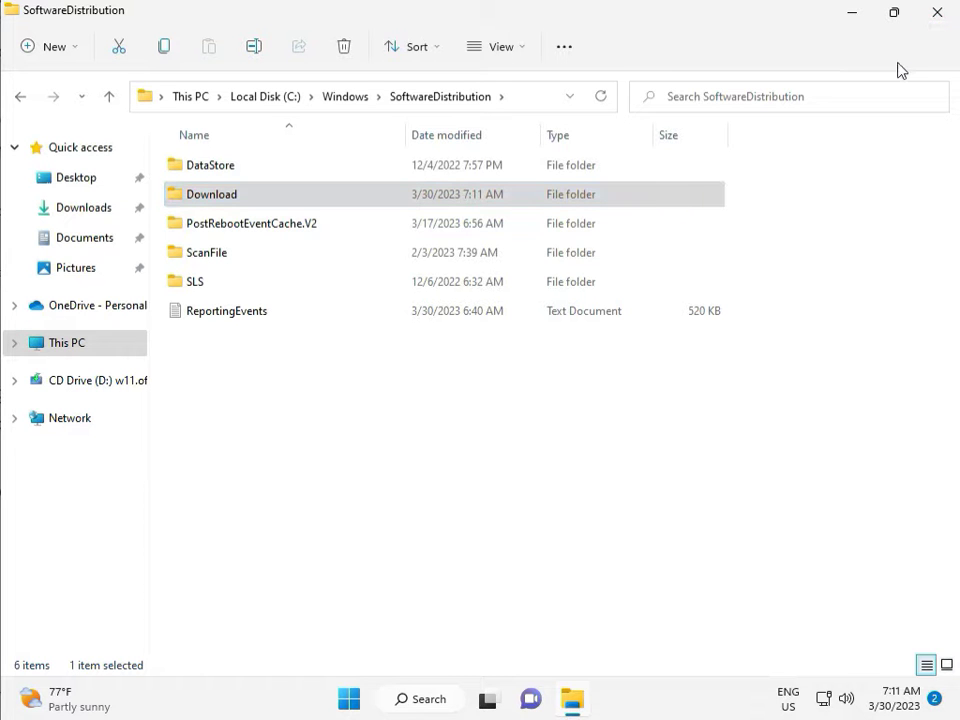
click(940, 14)
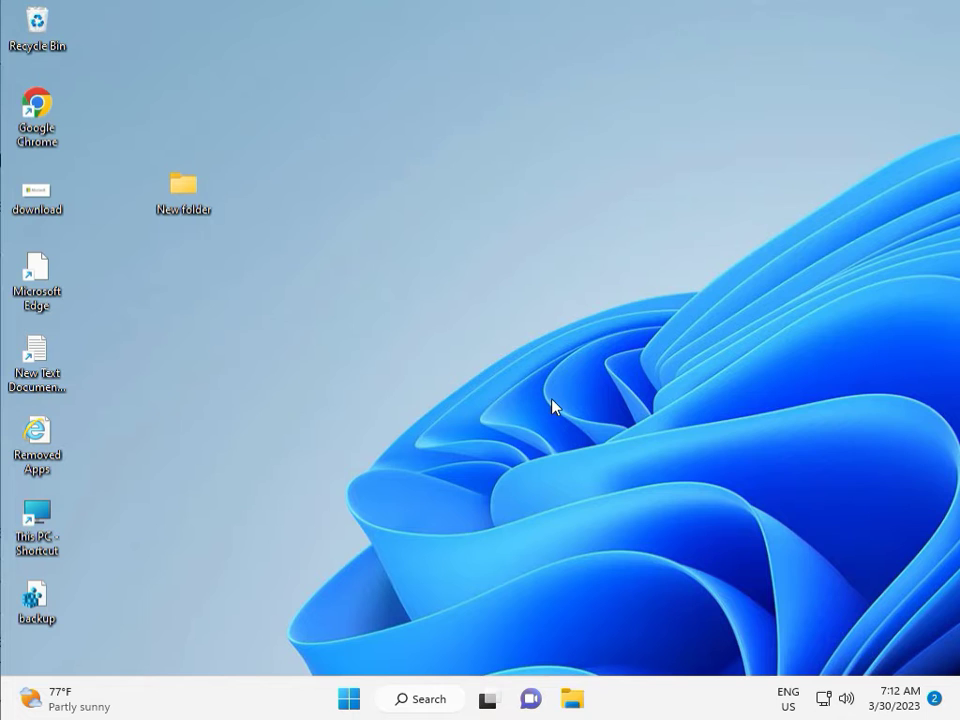
Open the Services console with services.msc and restart the Windows Update service
key(super+r)
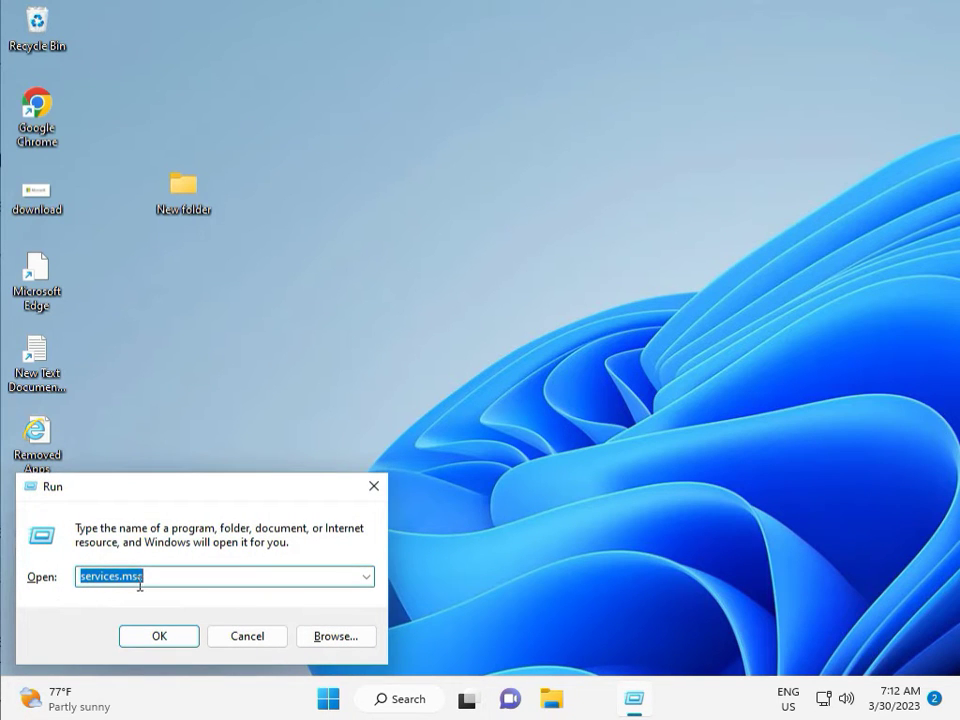
click(159, 636)
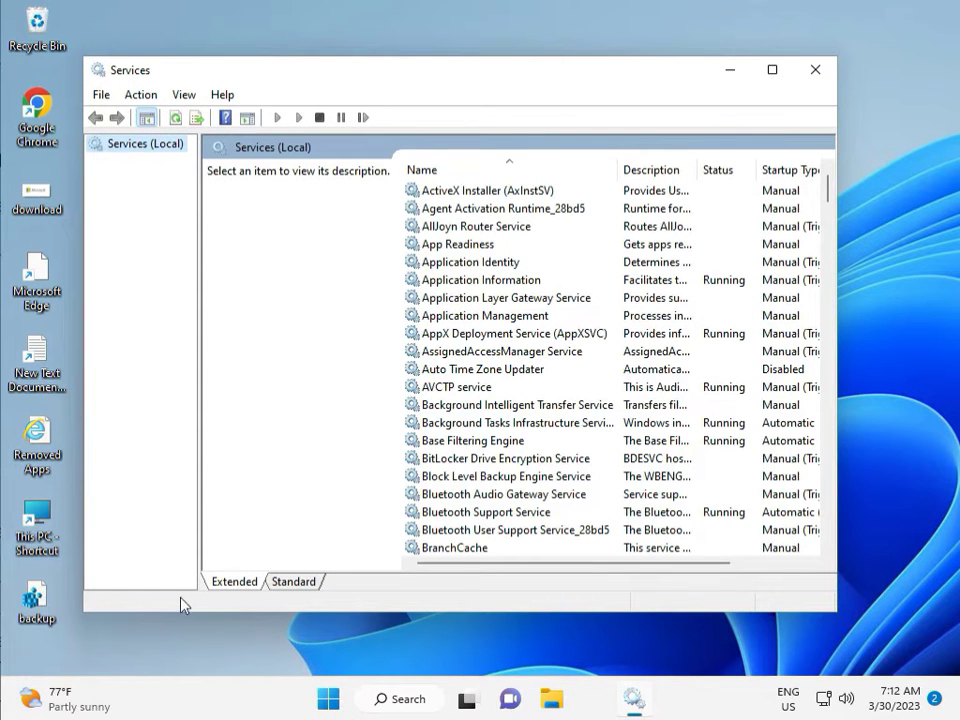
click(531, 299)
key(w)
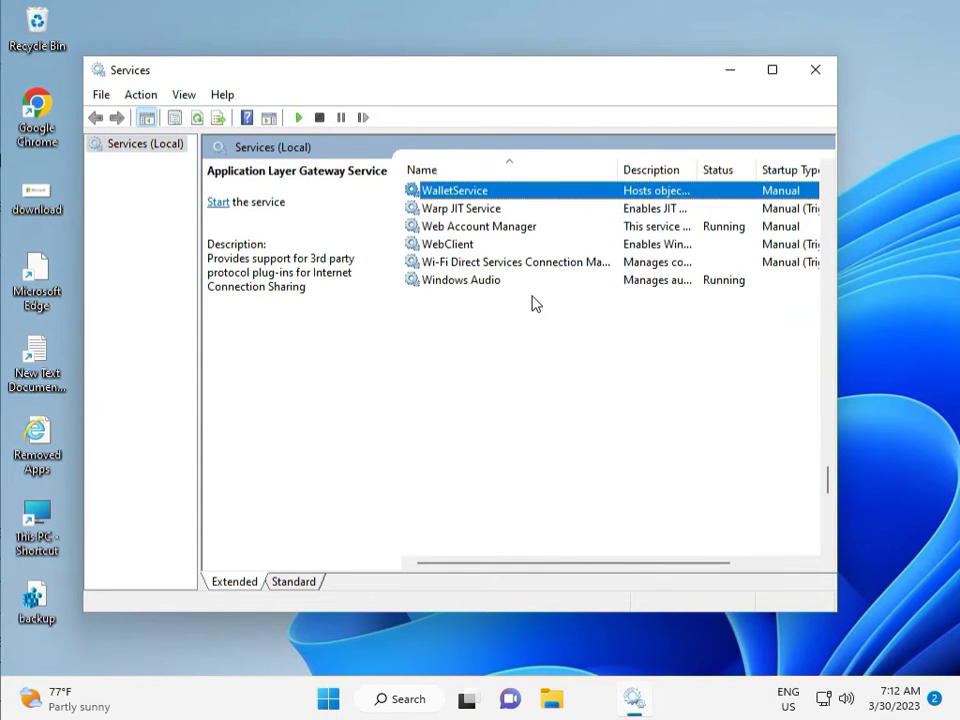
scroll(493, 499, down, 10)
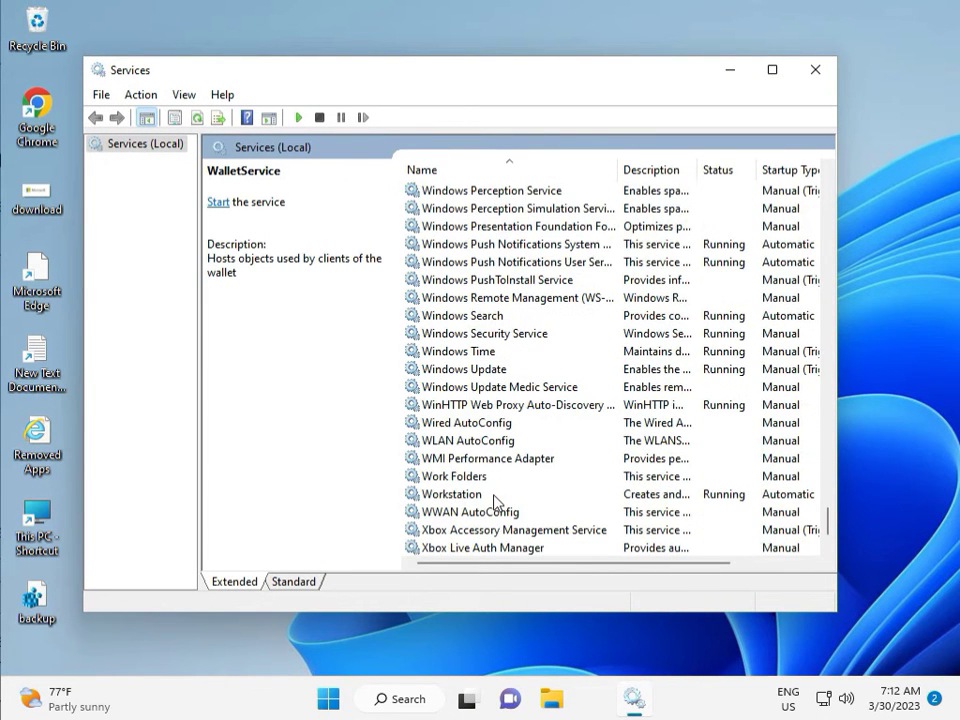
click(497, 368)
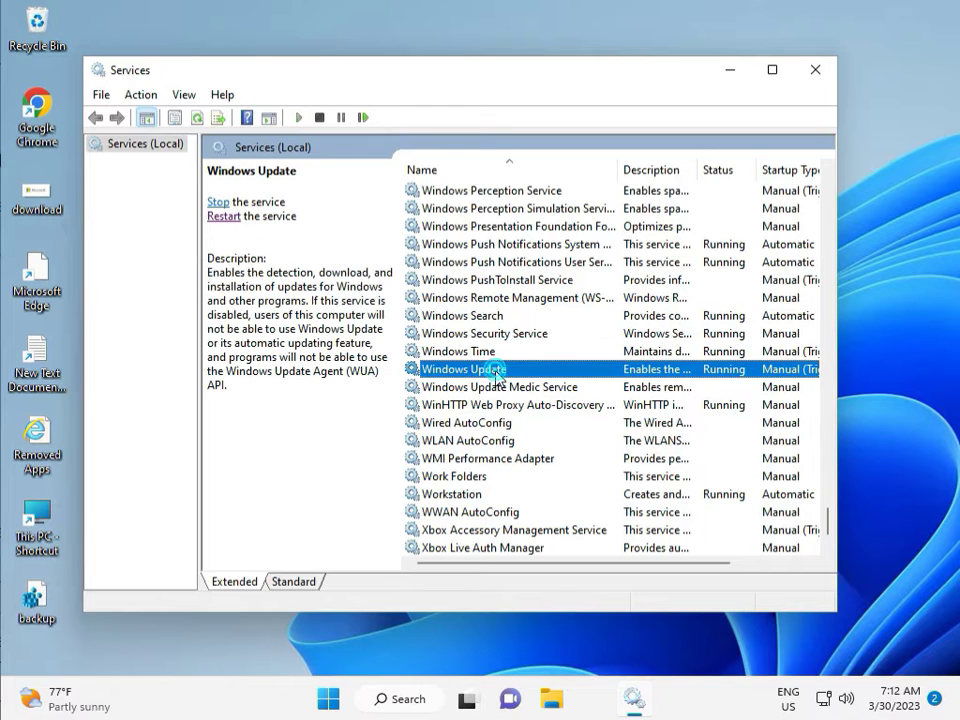
click(232, 219)
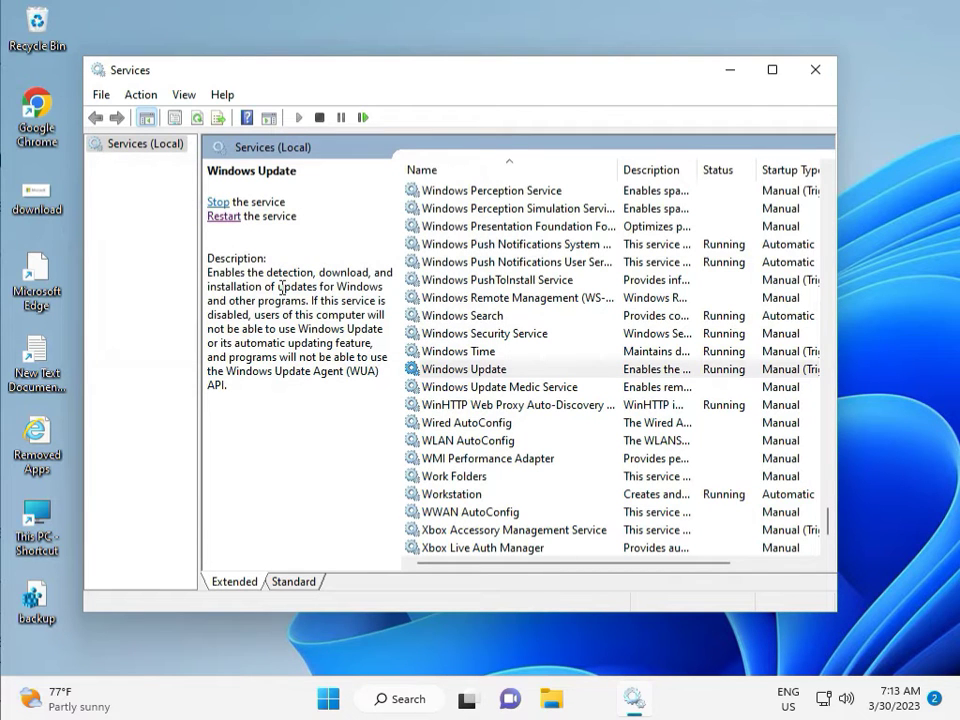
Set the Windows Update service's startup type to Automatic, apply it, and close the Services console
double_click(488, 370)
click(400, 325)
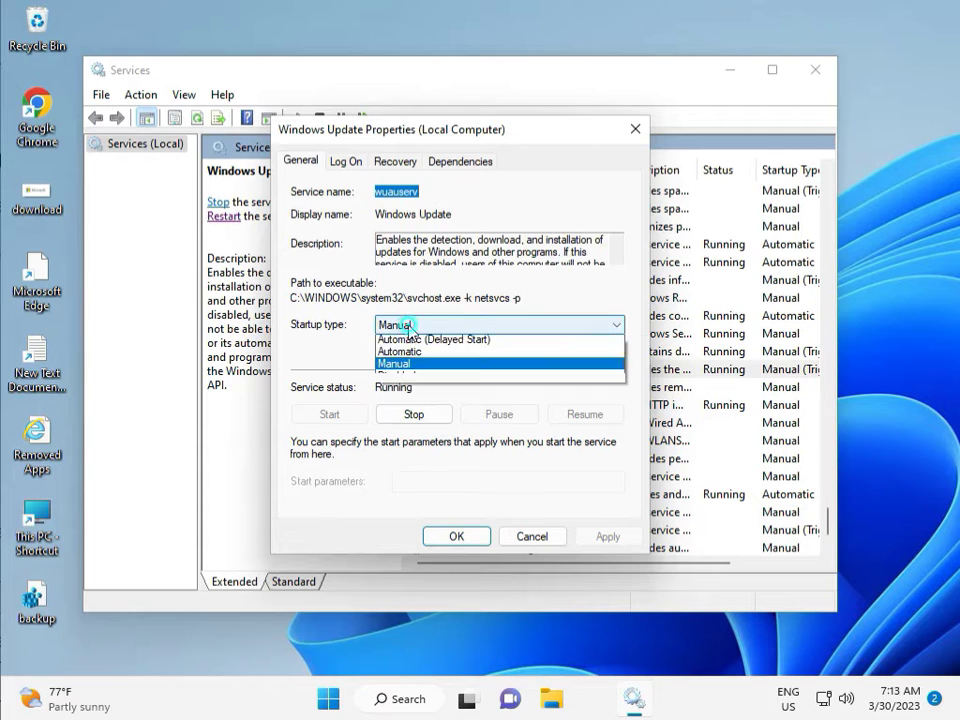
click(396, 353)
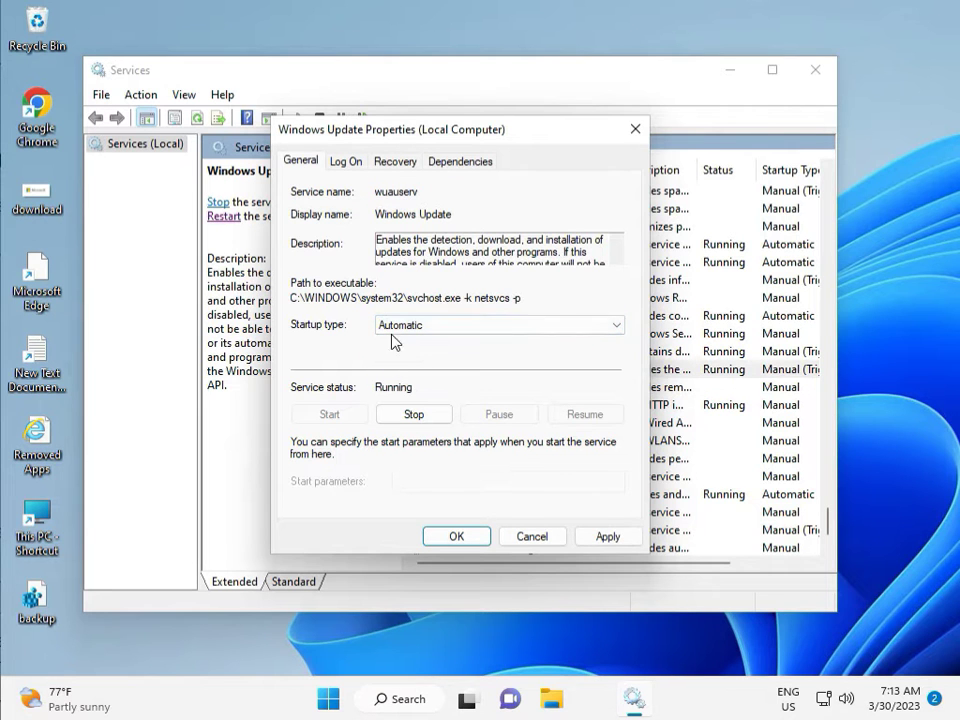
click(610, 537)
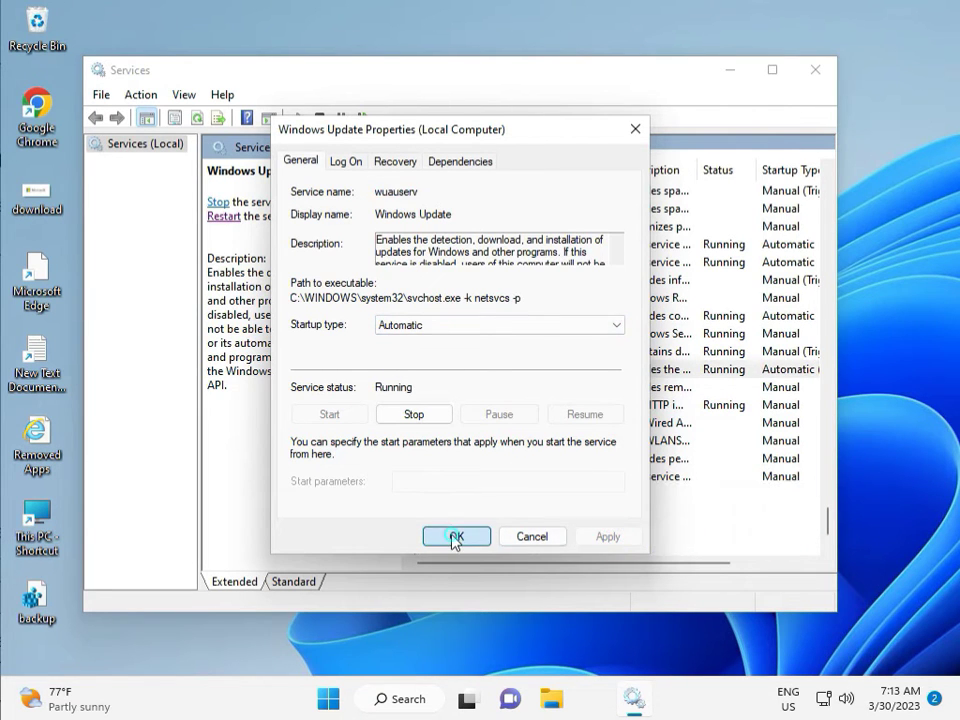
click(455, 537)
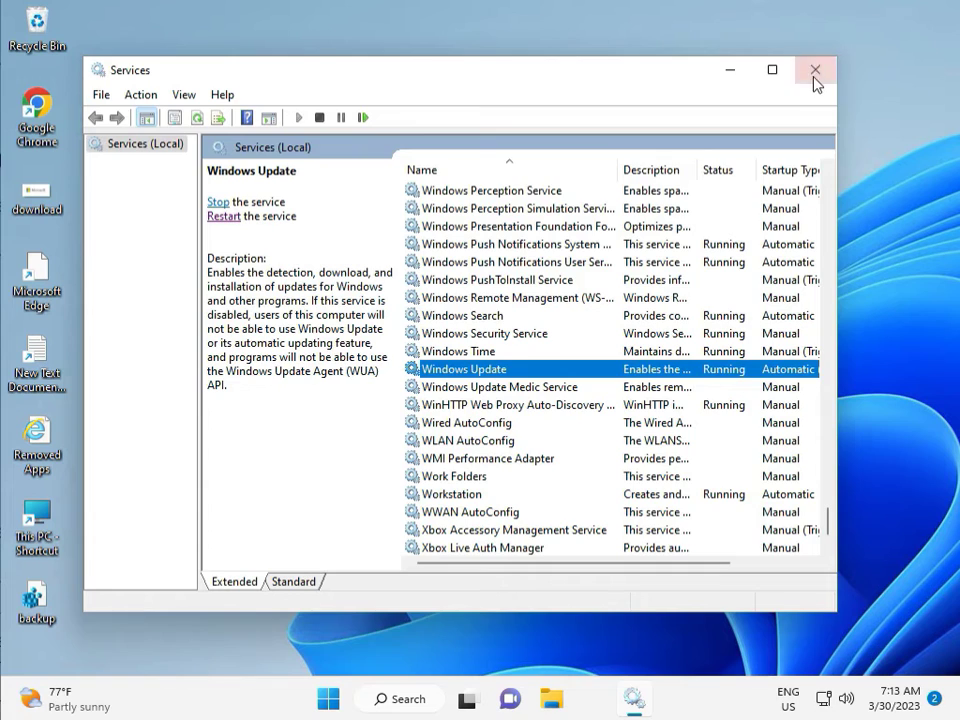
click(815, 70)
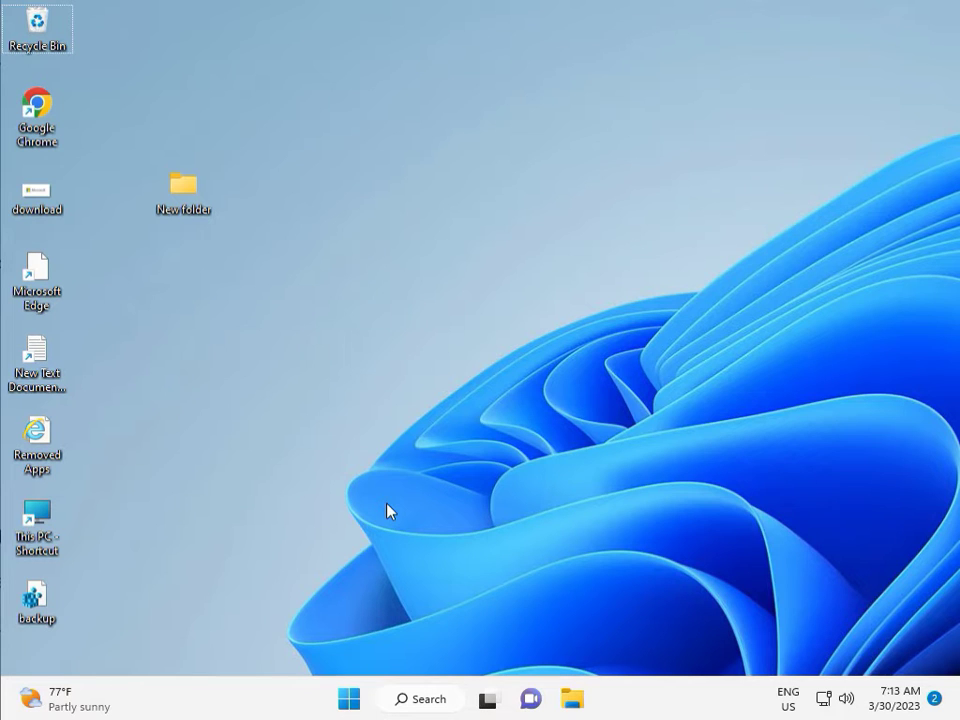
Open the Registry Editor with regedit and allow it to make changes to the device
key(super+r)
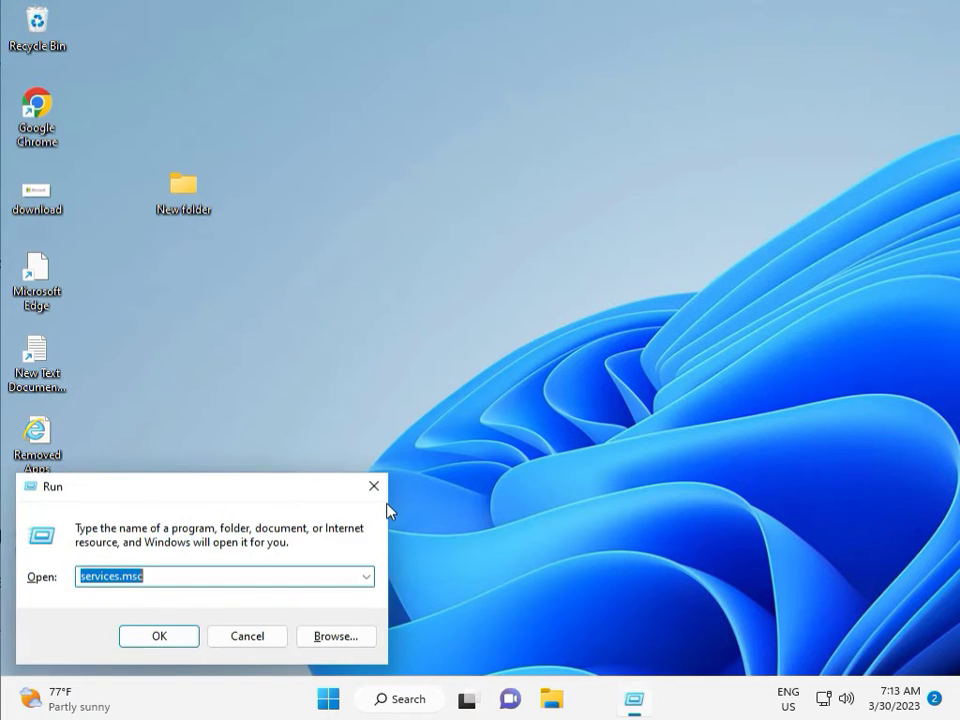
text(regedit)
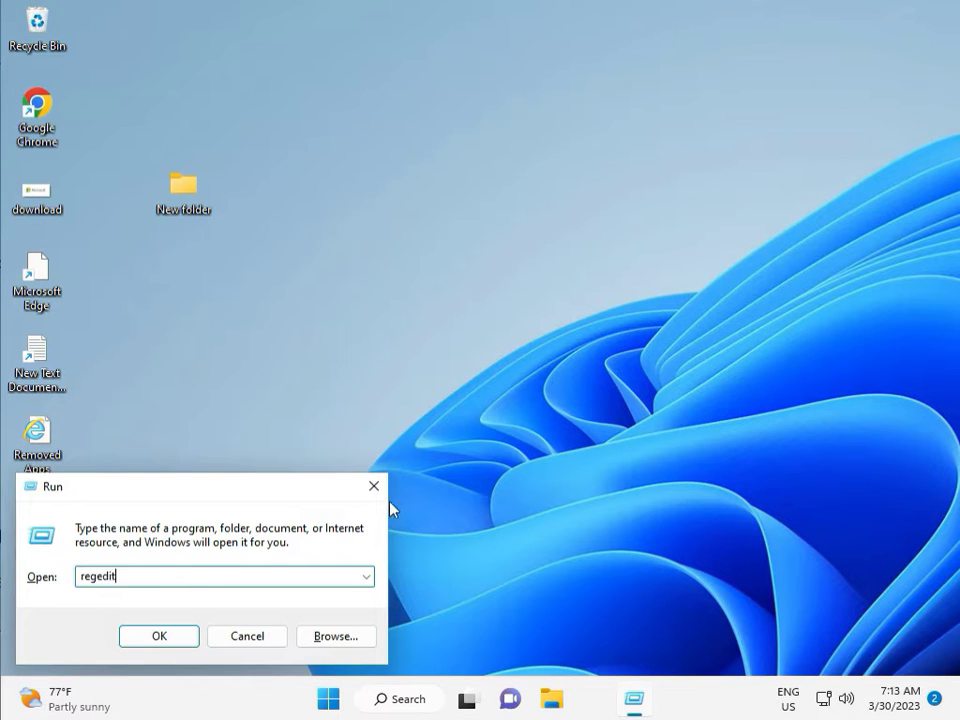
key(Return)
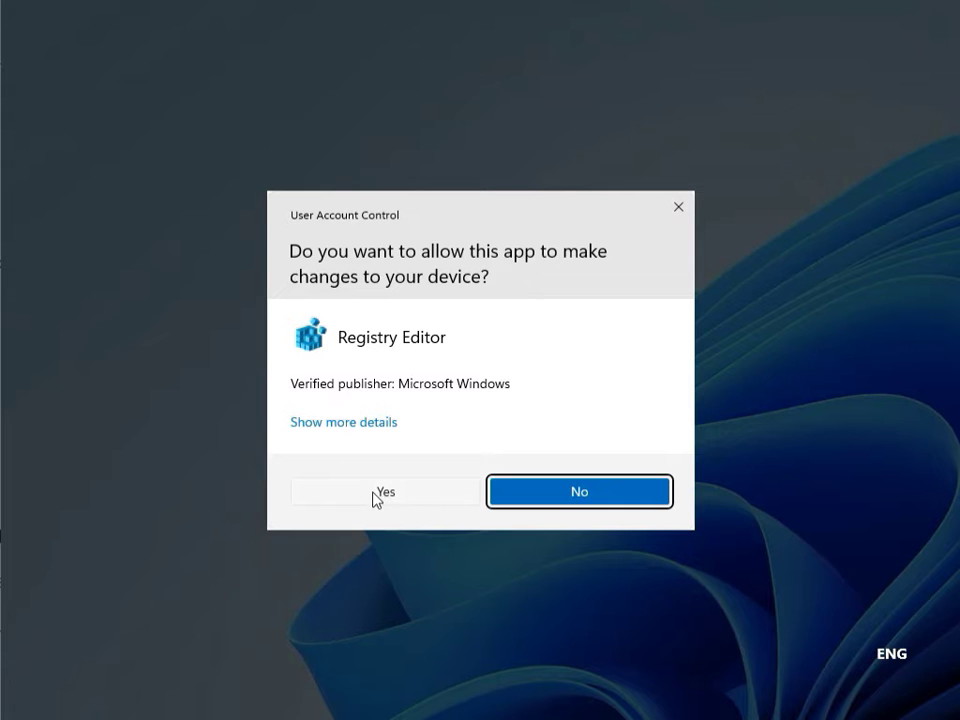
click(380, 492)
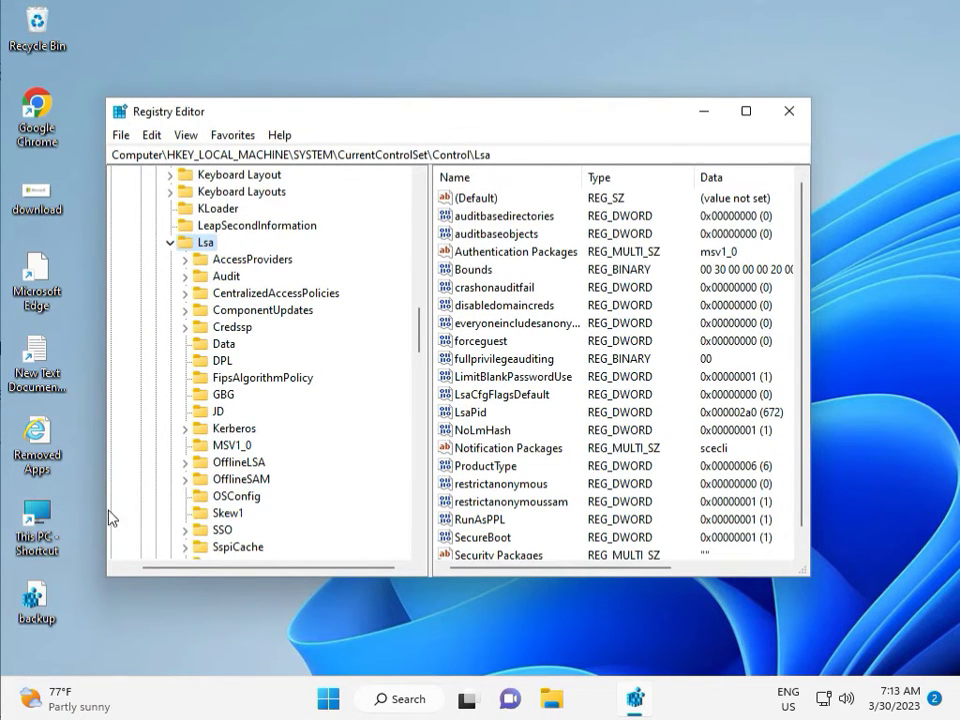
Expand HKEY_LOCAL_MACHINE\SOFTWARE\Policies\Microsoft\Windows, examine its subkeys for Windows Update policies, and close the Registry Editor
scroll(175, 265, up, 20)
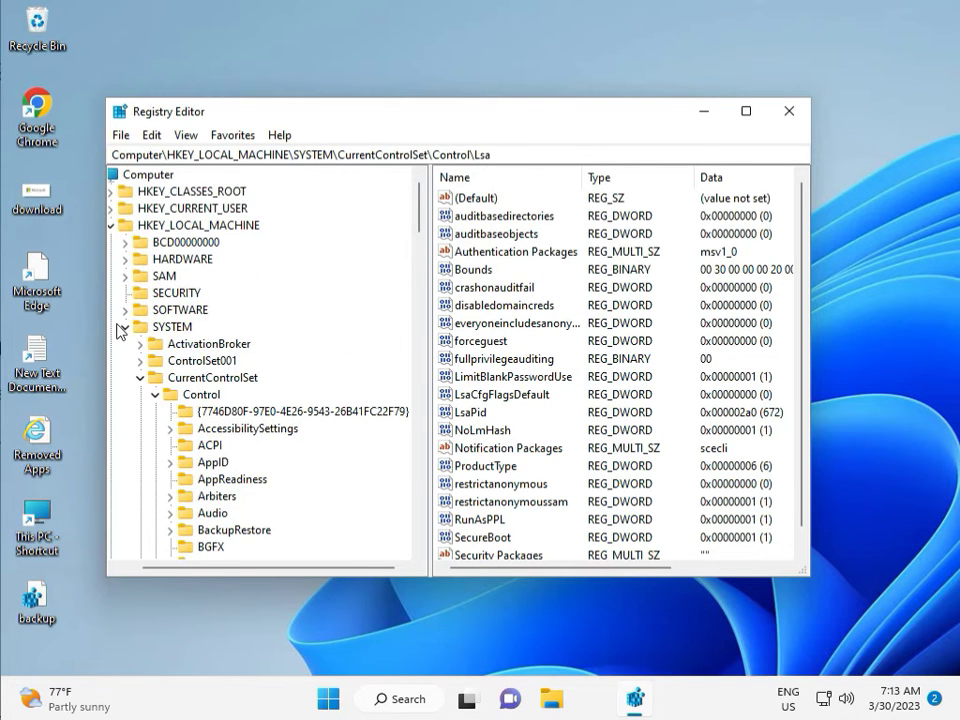
click(122, 328)
click(133, 224)
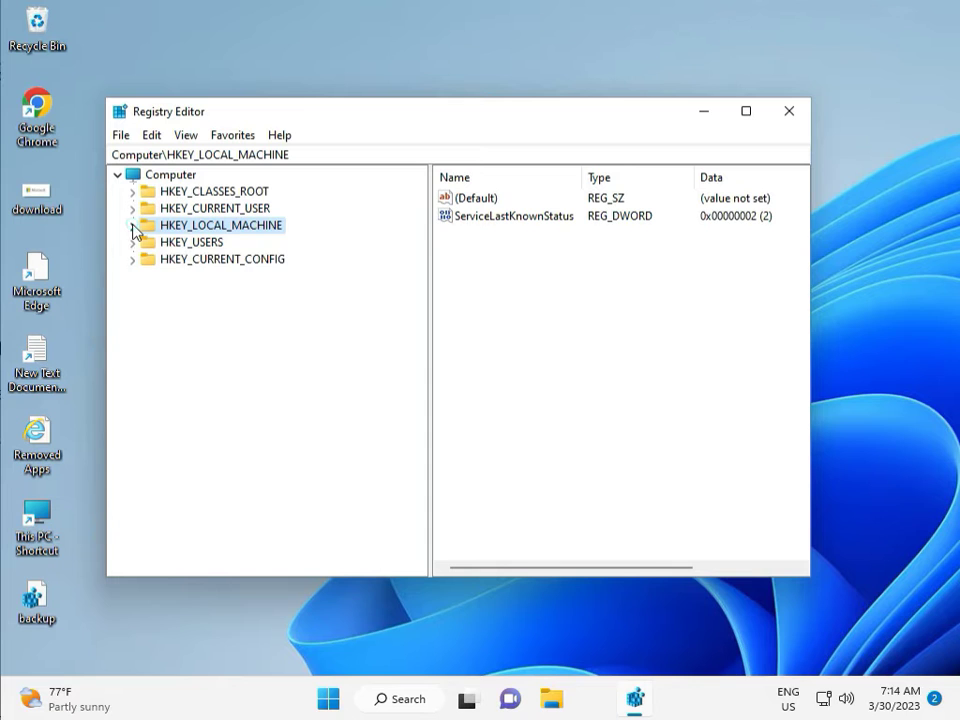
click(133, 225)
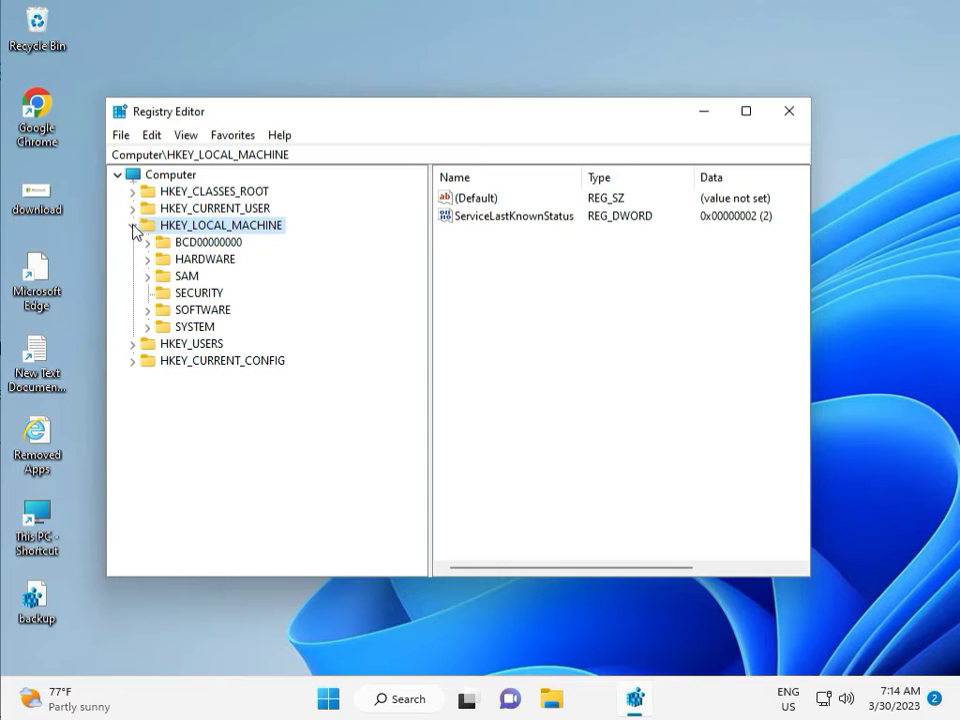
click(148, 310)
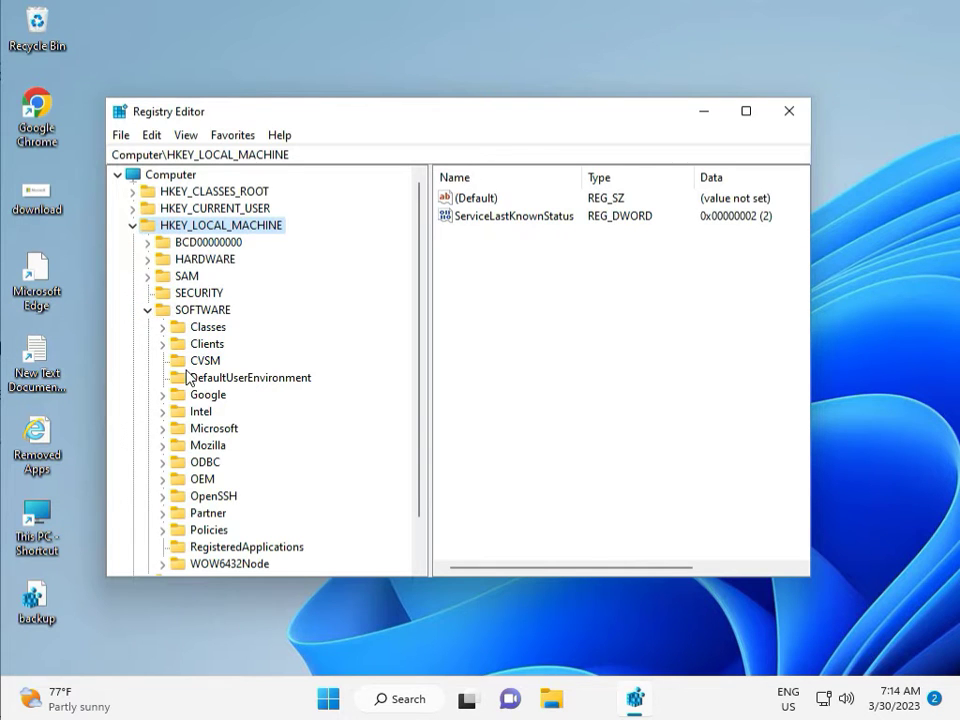
scroll(195, 390, down, 1)
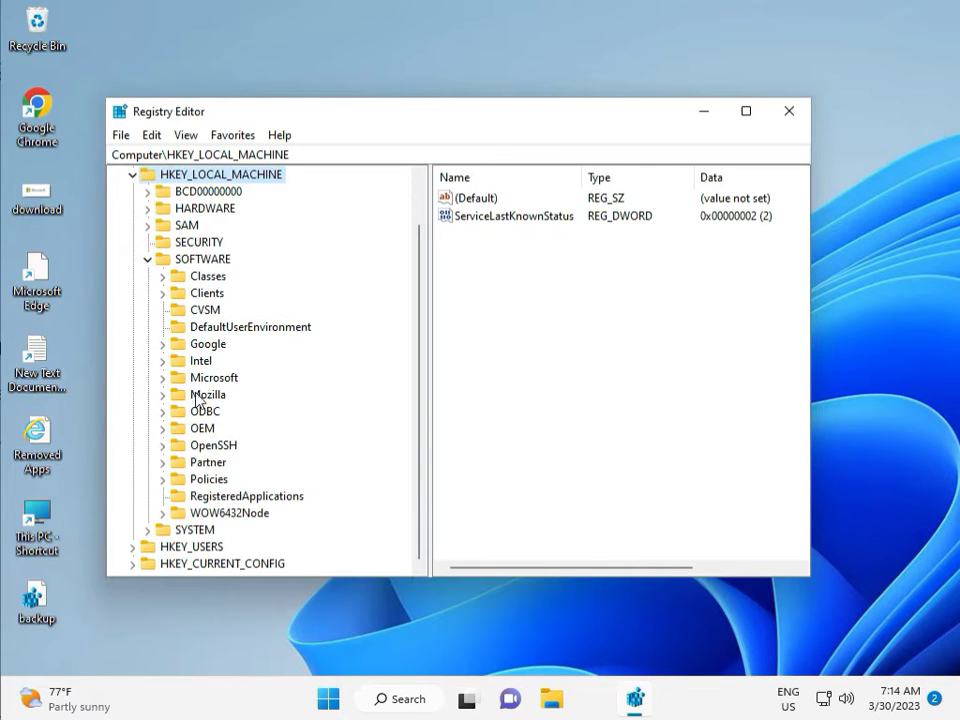
click(163, 480)
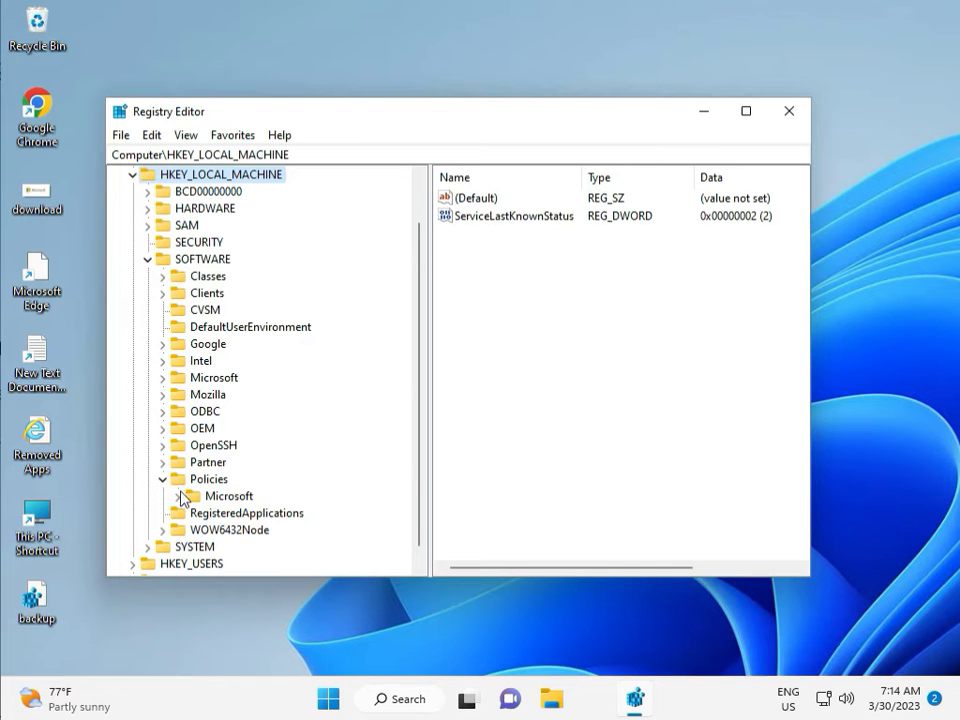
click(178, 496)
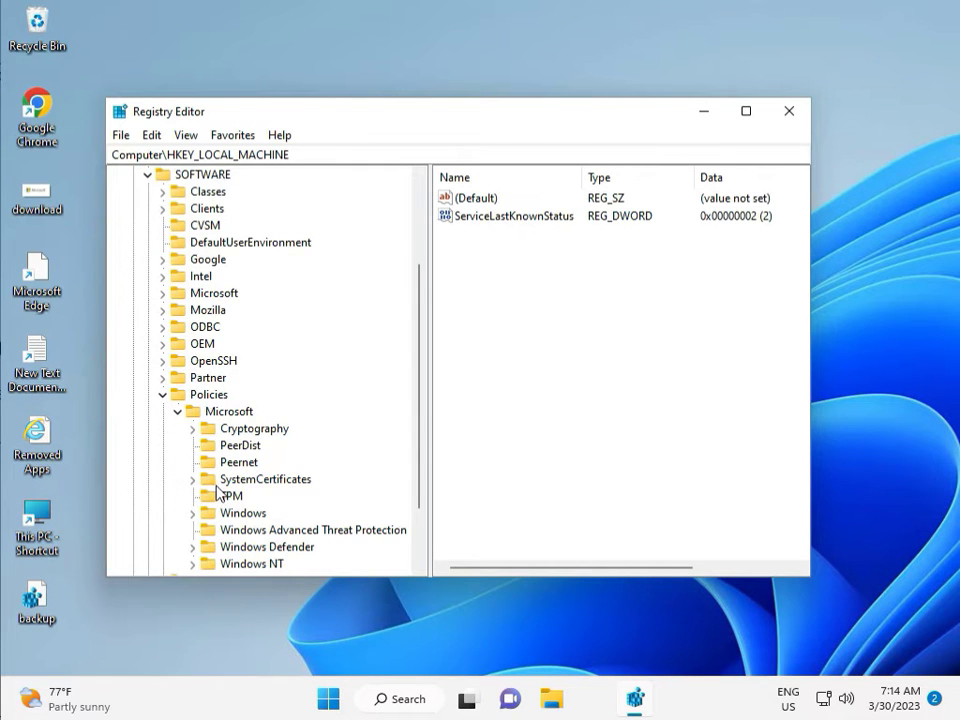
scroll(218, 492, down, 2)
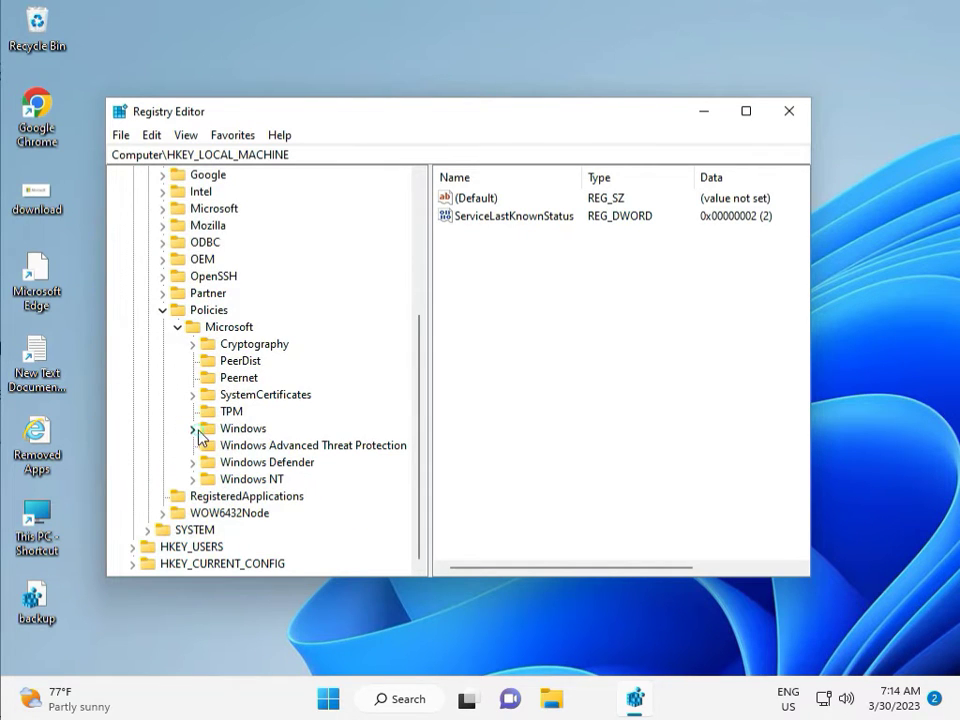
click(193, 429)
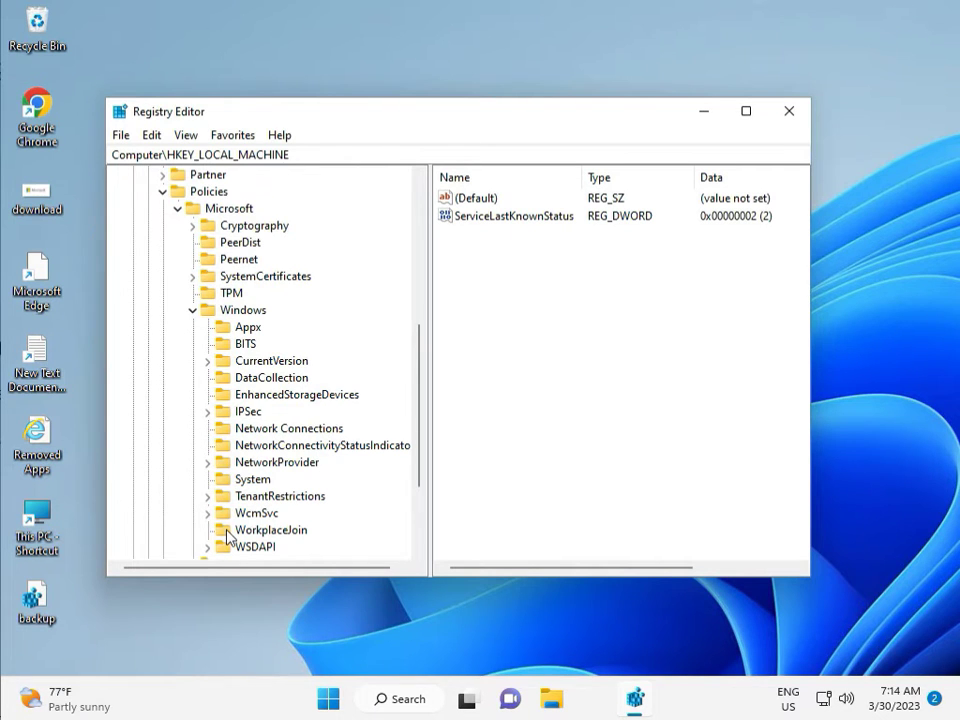
scroll(228, 537, down, 1)
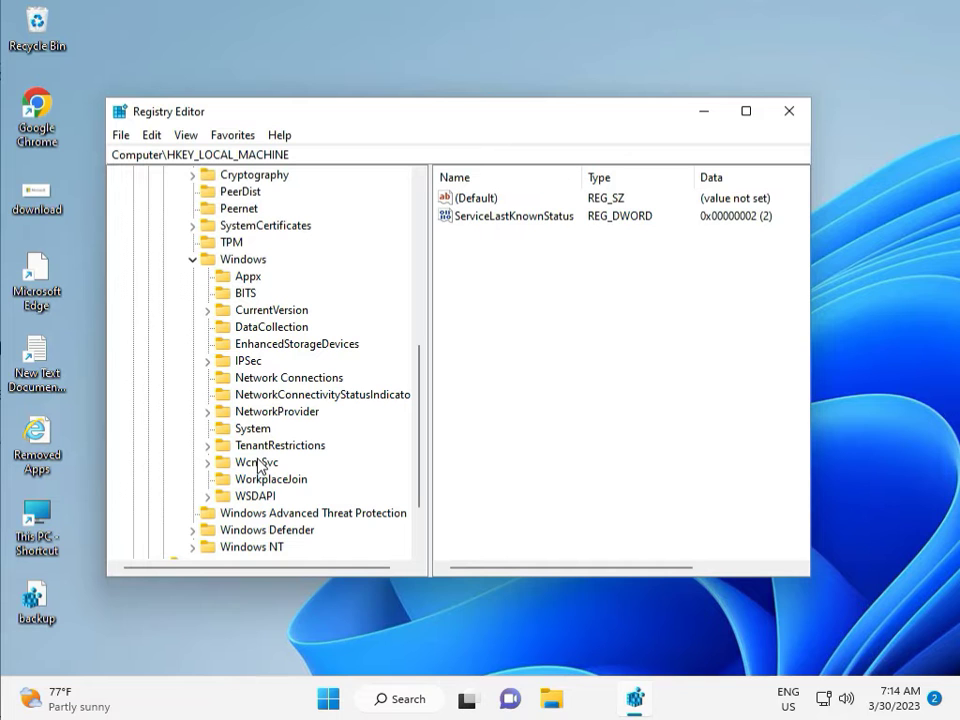
click(790, 112)
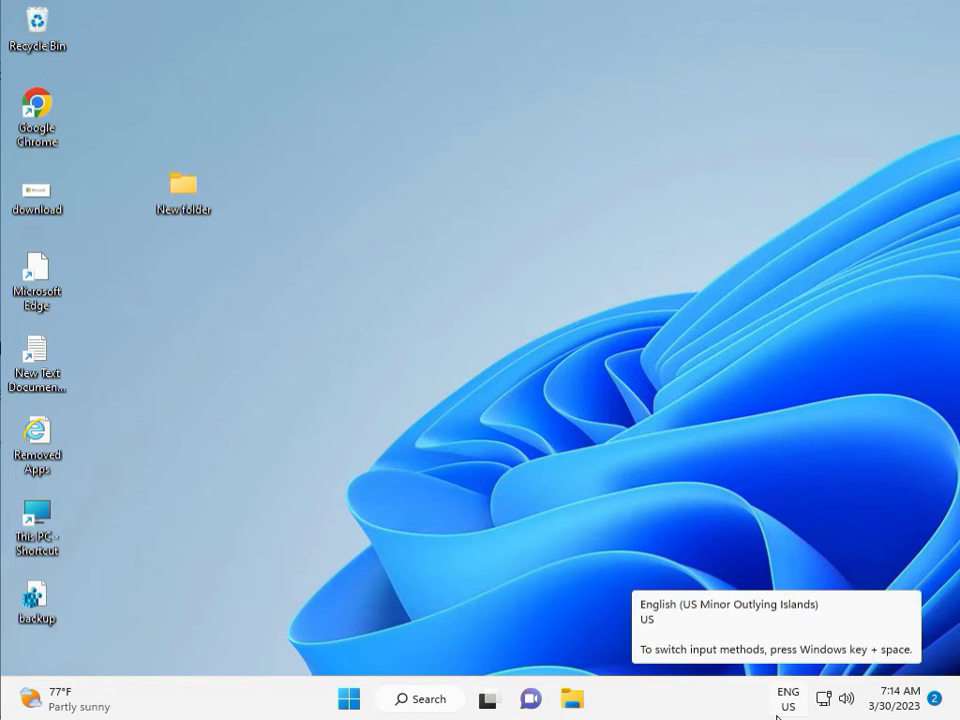
click(296, 448)
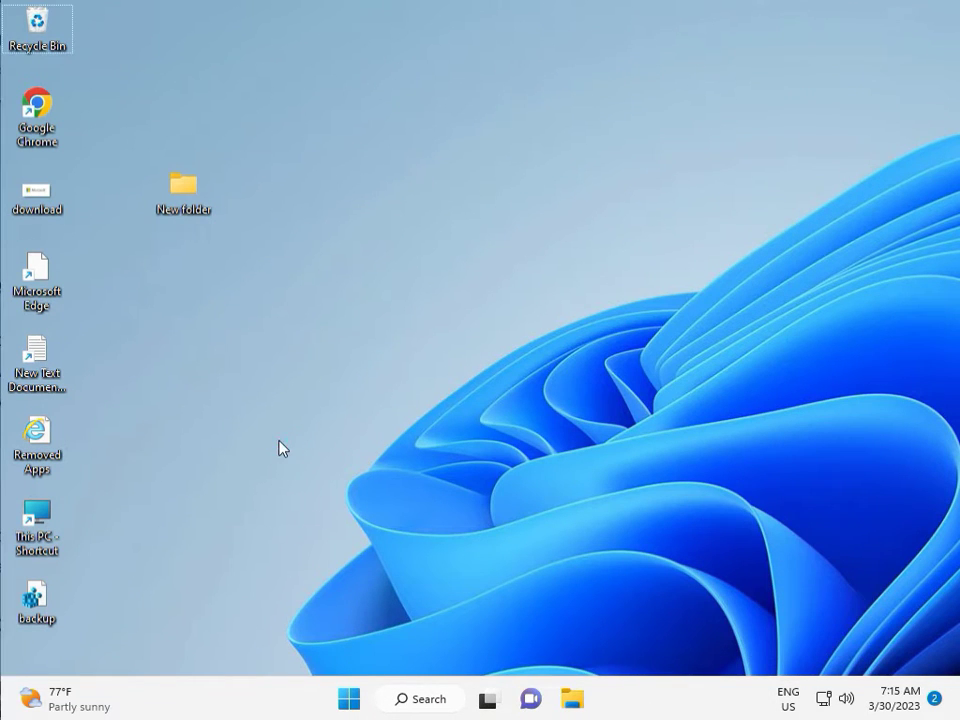
Search for cmd and open Command Prompt as administrator, approving the User Account Control request
key(super)
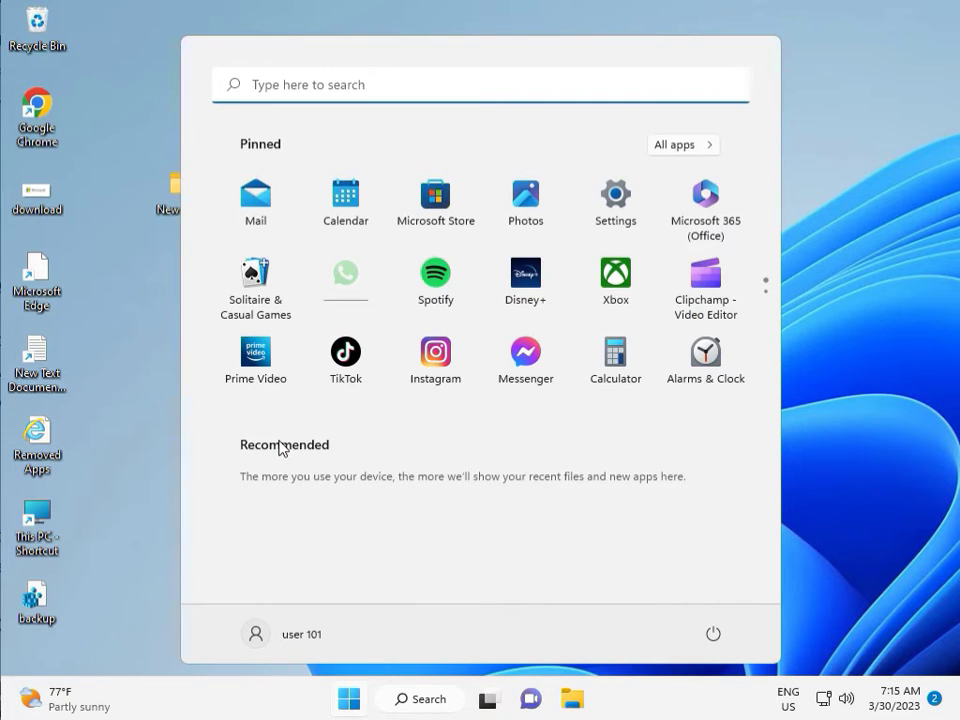
text(cmd)
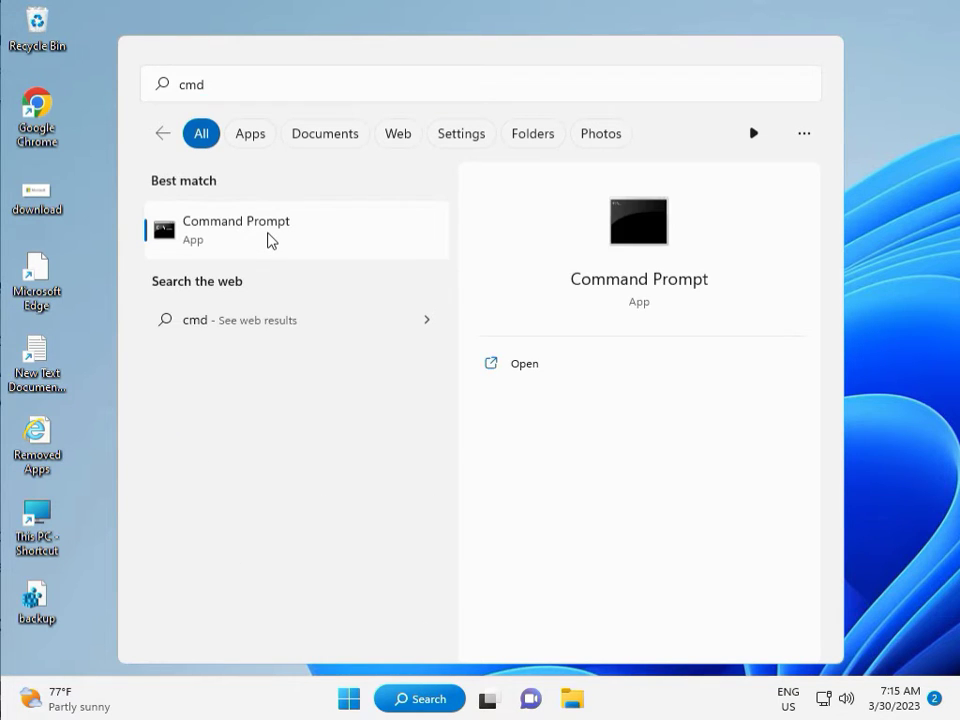
click(514, 395)
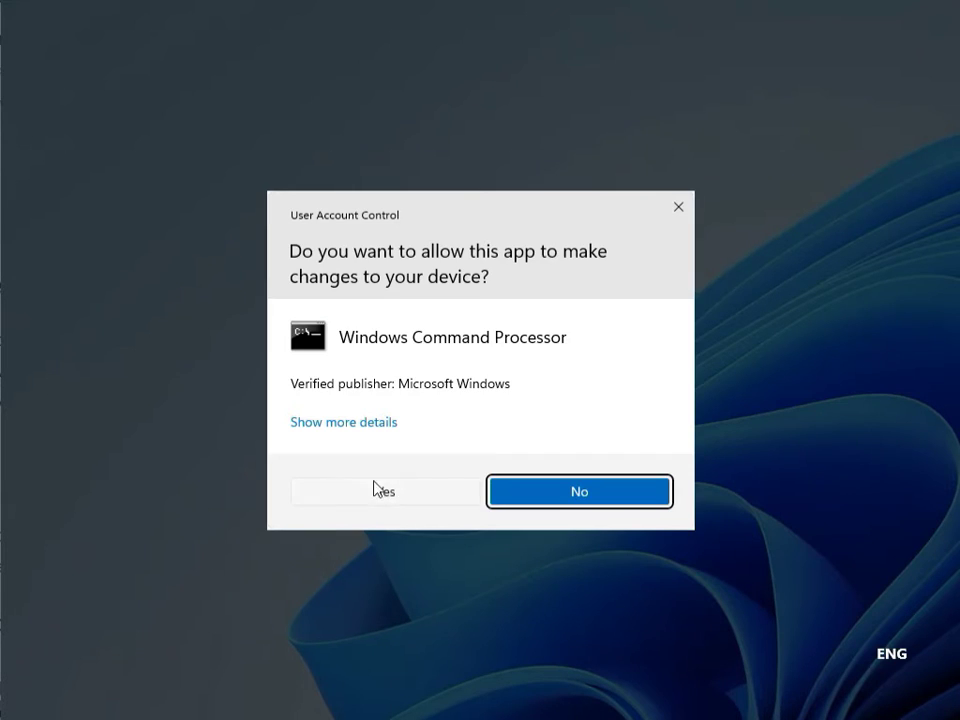
click(355, 490)
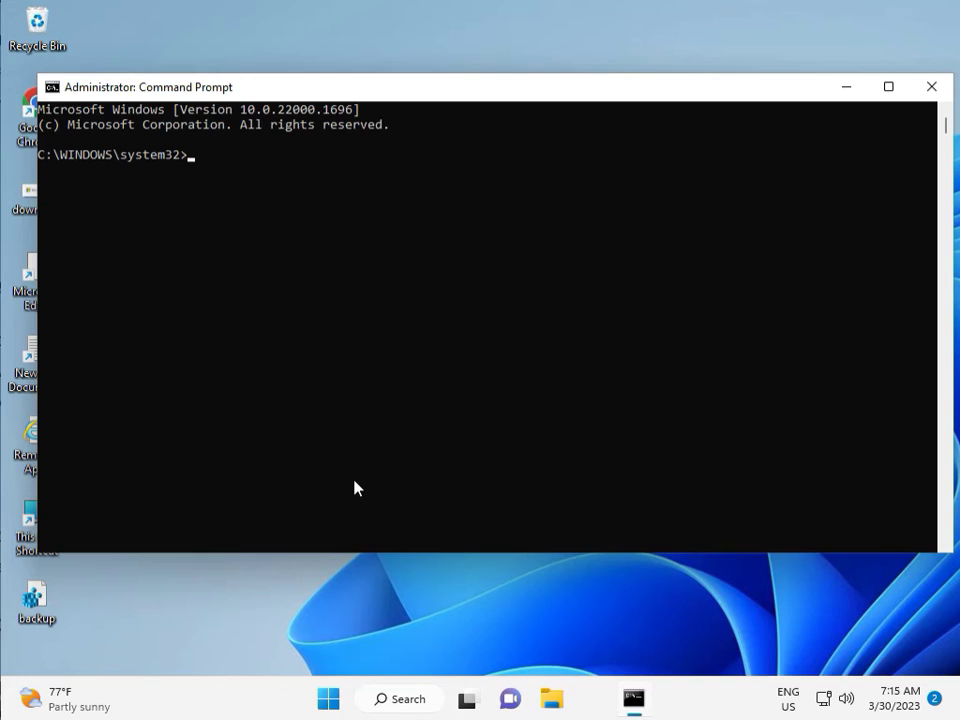
Run chkdsk /f /r, agree to schedule the disk check for the next restart, and close Command Prompt
text(chkdsk /f /r)
key(Return)
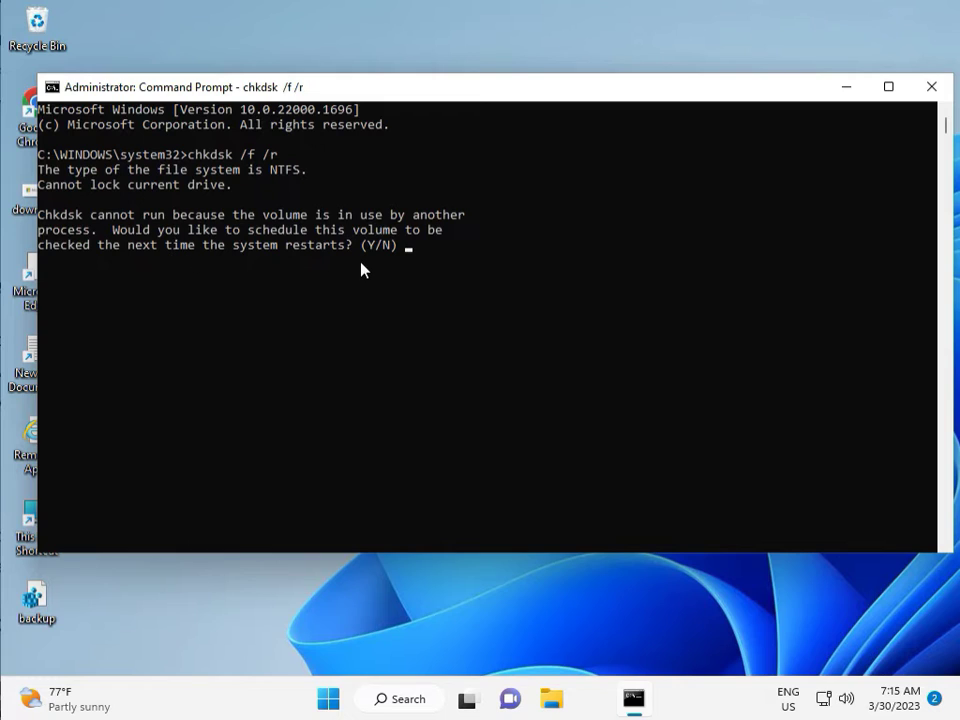
text(y)
key(Return)
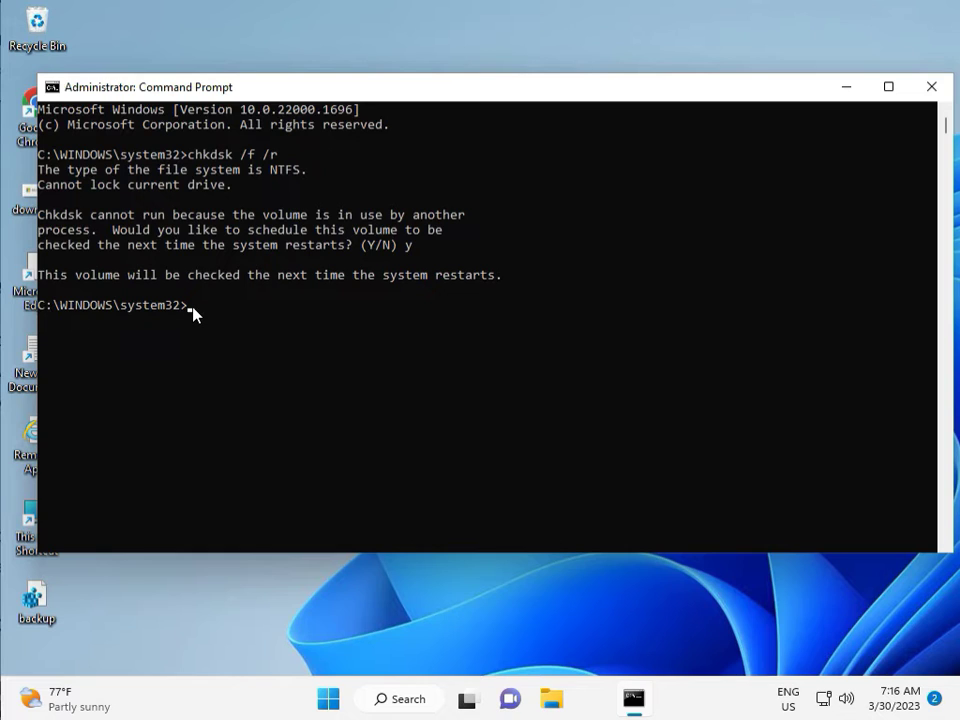
click(931, 88)
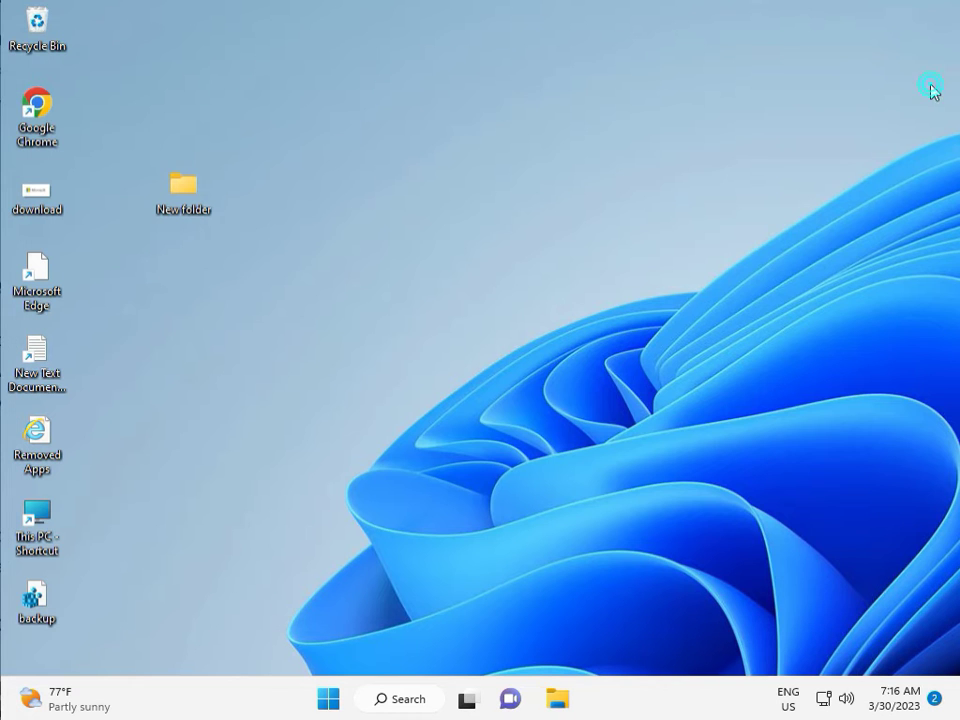
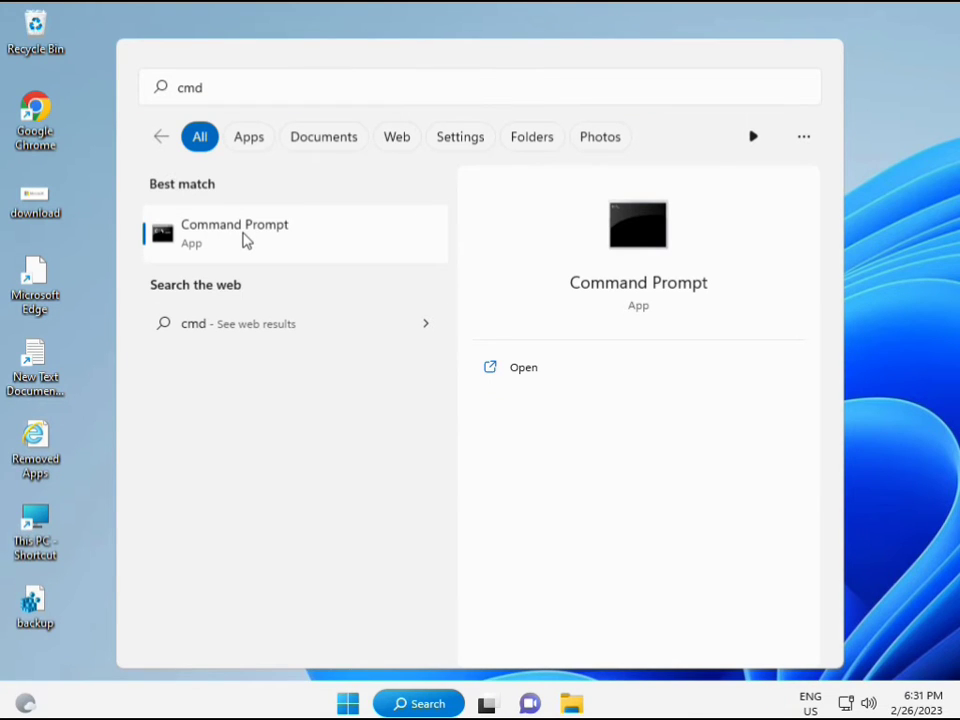
Run Command Prompt from the cmd search results with administrator rights and approve the User Account Control request
right_click(247, 241)
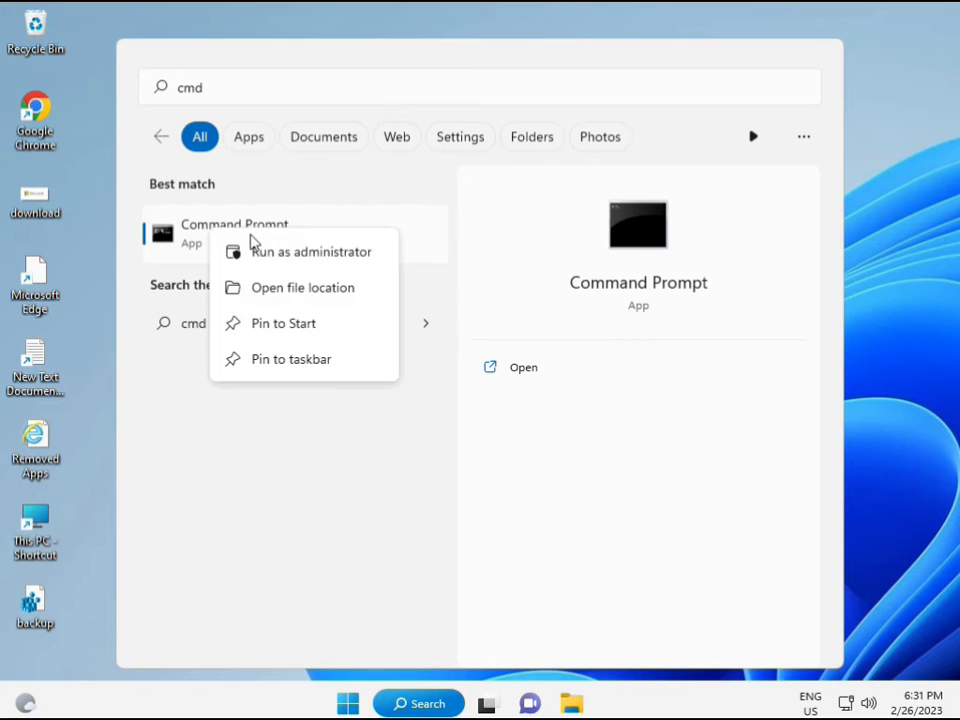
key(Escape)
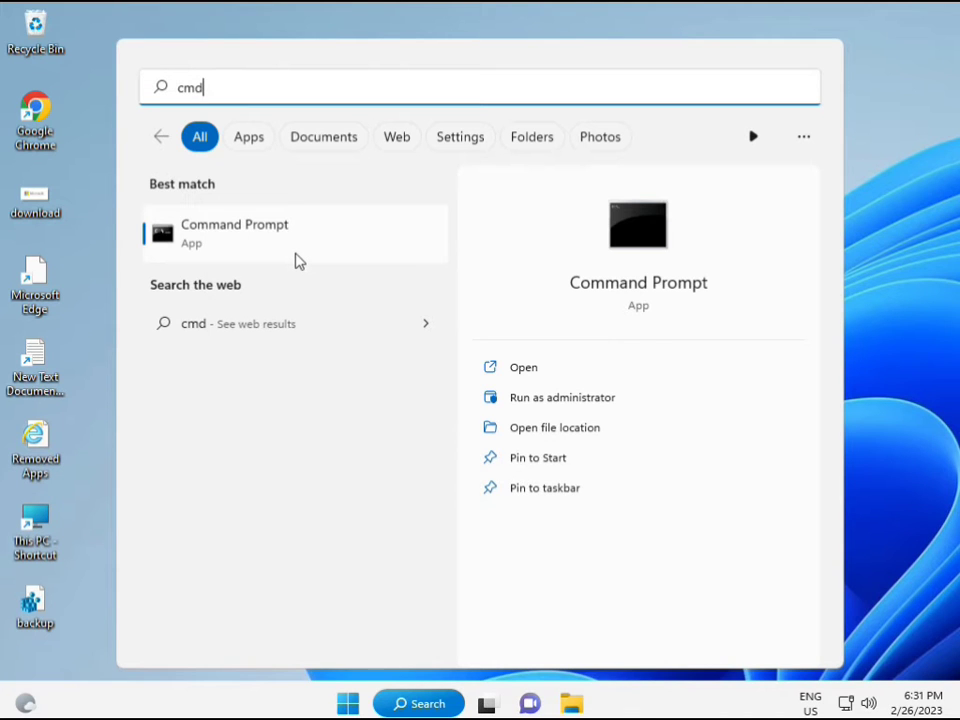
key(ctrl+shift+Return)
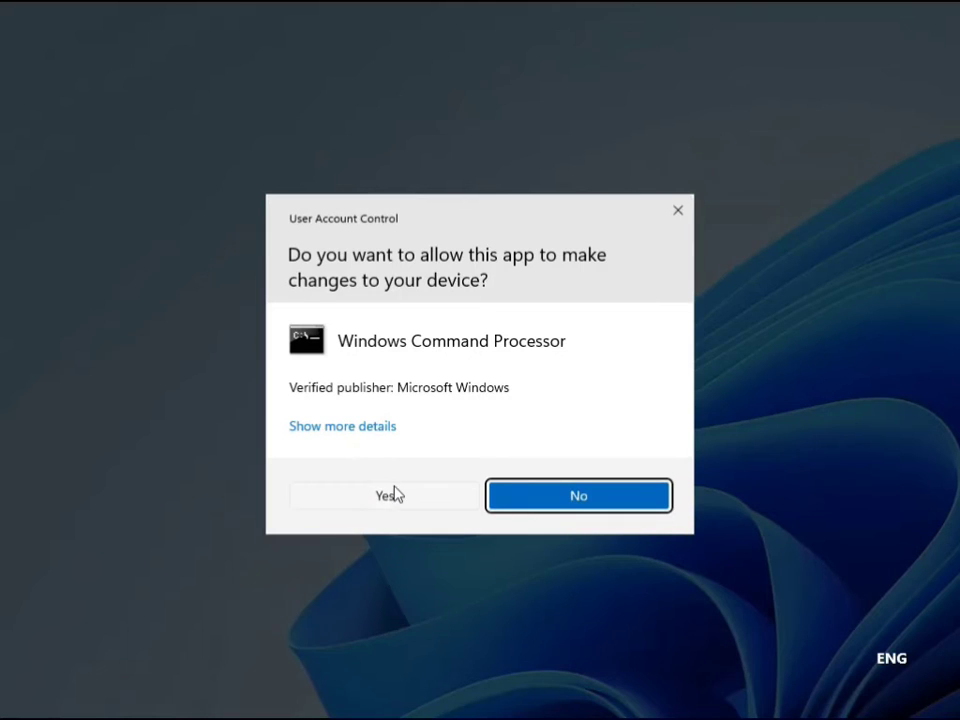
click(393, 494)
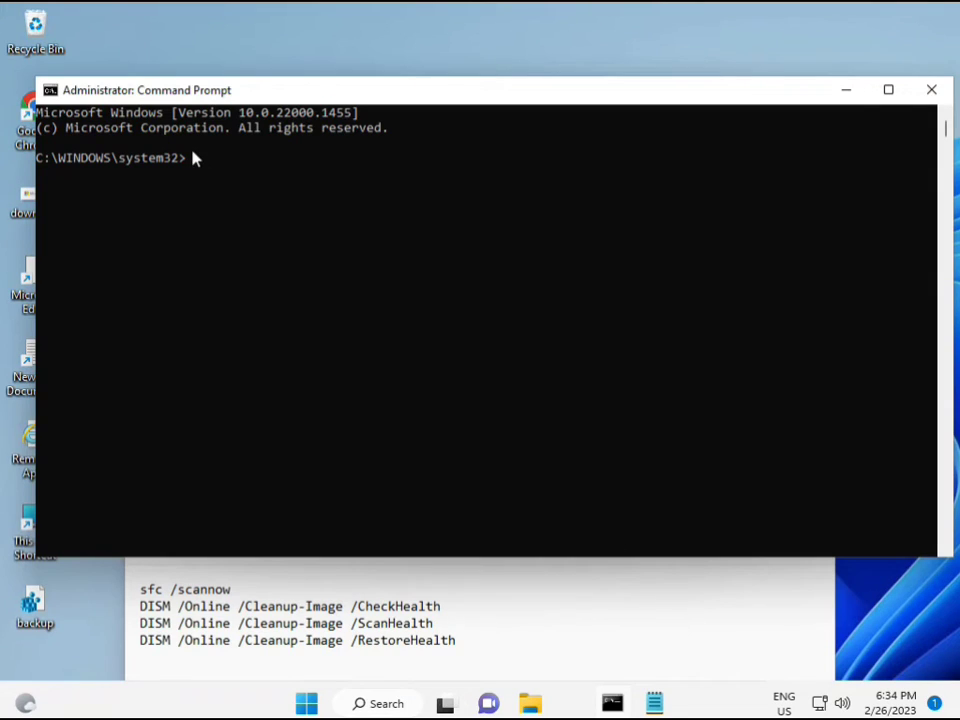
Scan the system files by running sfc /scannow in Command Prompt
click(191, 162)
text(sca)
key(BackSpace)
key(BackSpace)
key(BackSpace)
text(sfc /scannow)
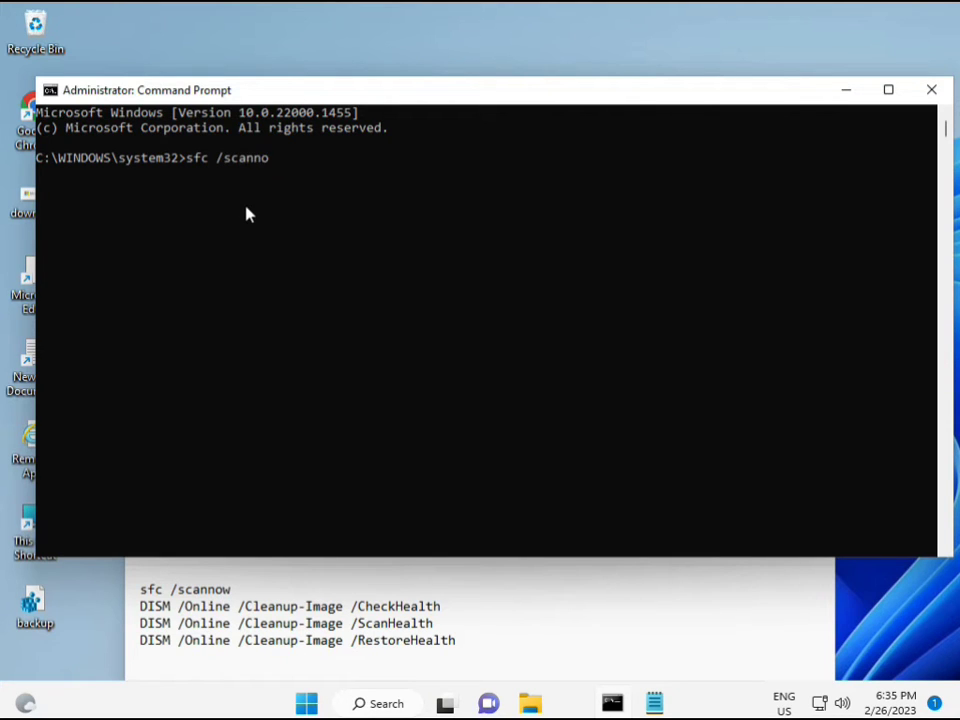
key(Return)
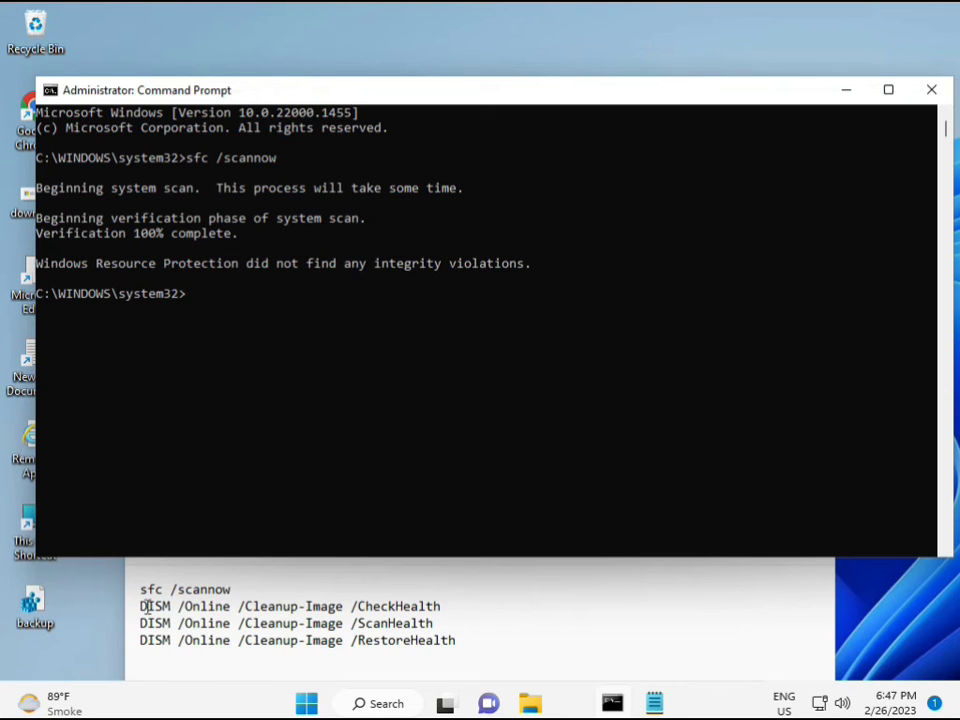
Copy the DISM /Online /Cleanup-Image /CheckHealth line from the Notepad document
click(145, 605)
drag(142, 606, 450, 606)
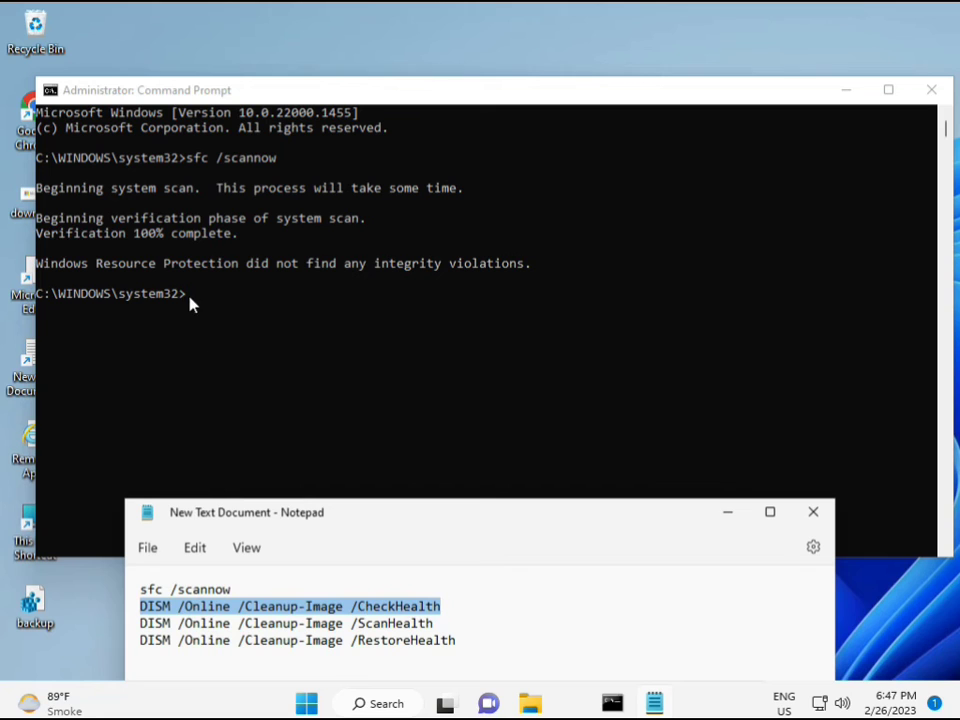
right_click(257, 610)
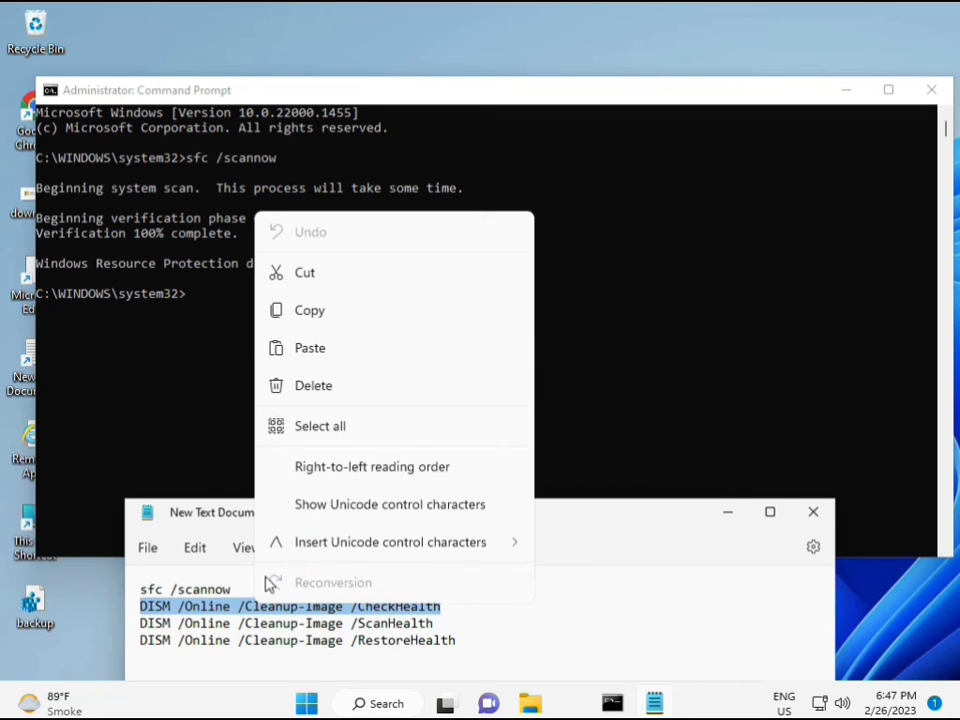
click(302, 318)
Paste DISM /Online /Cleanup-Image /CheckHealth at the Command Prompt and run it
click(195, 303)
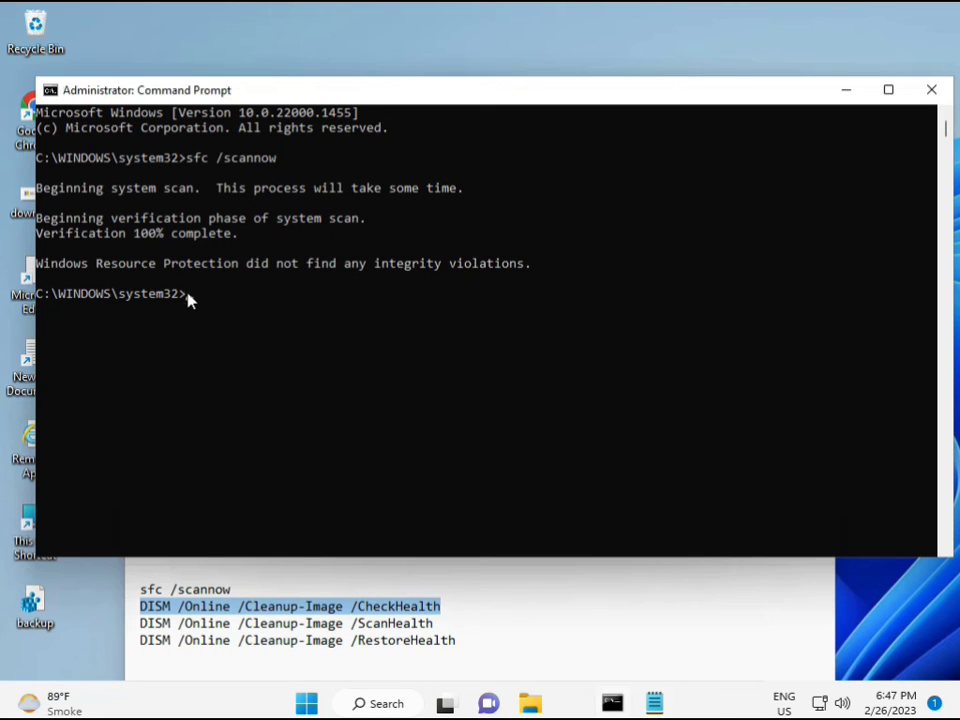
right_click(77, 92)
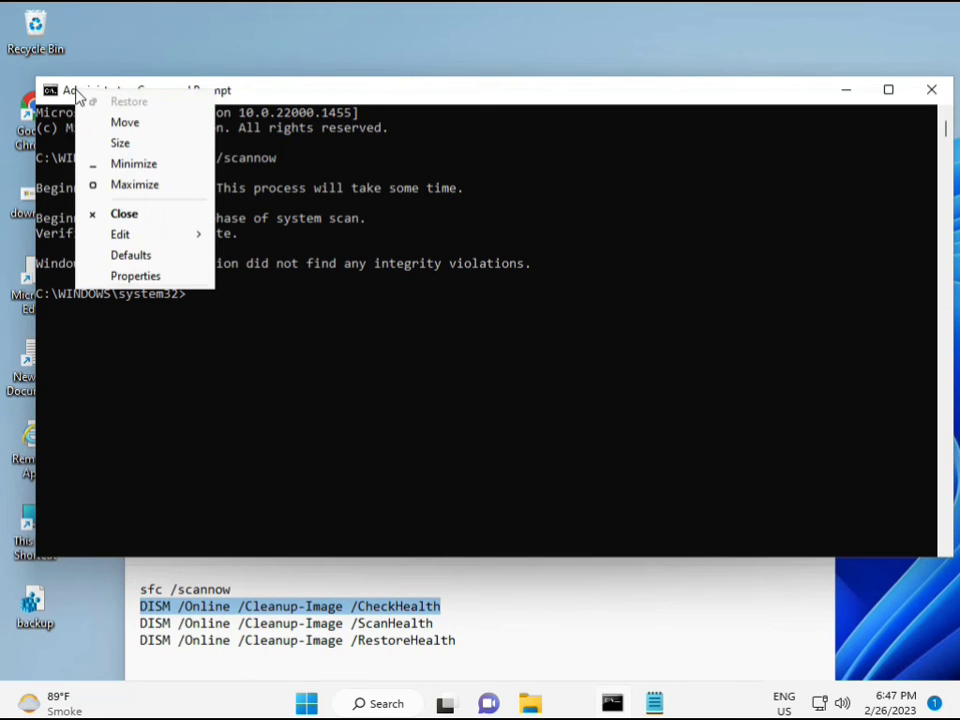
mouse_move(161, 234)
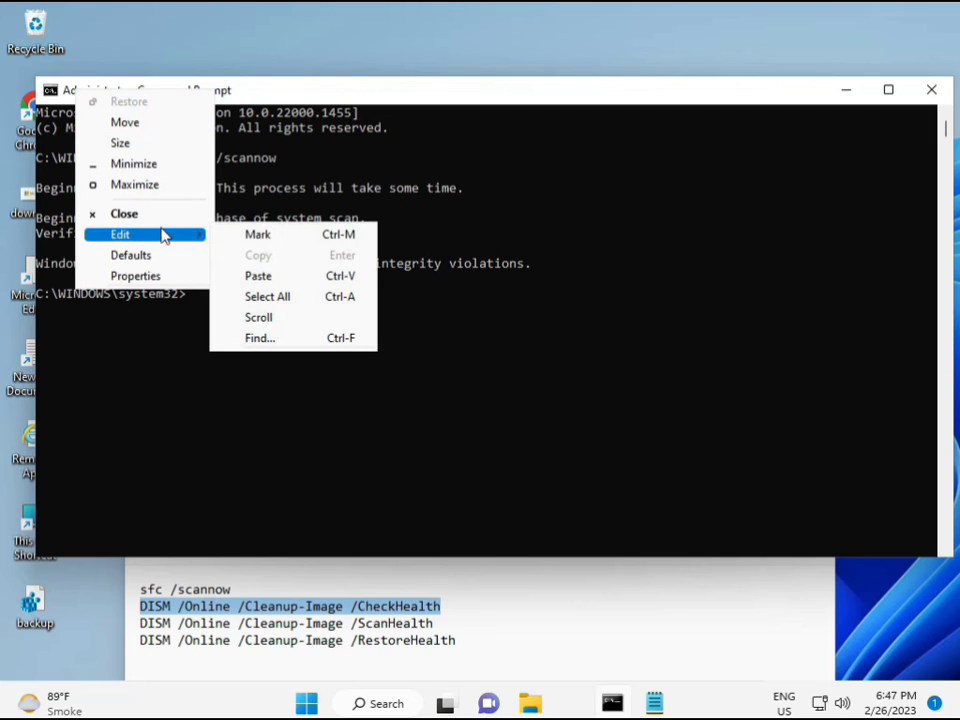
click(253, 276)
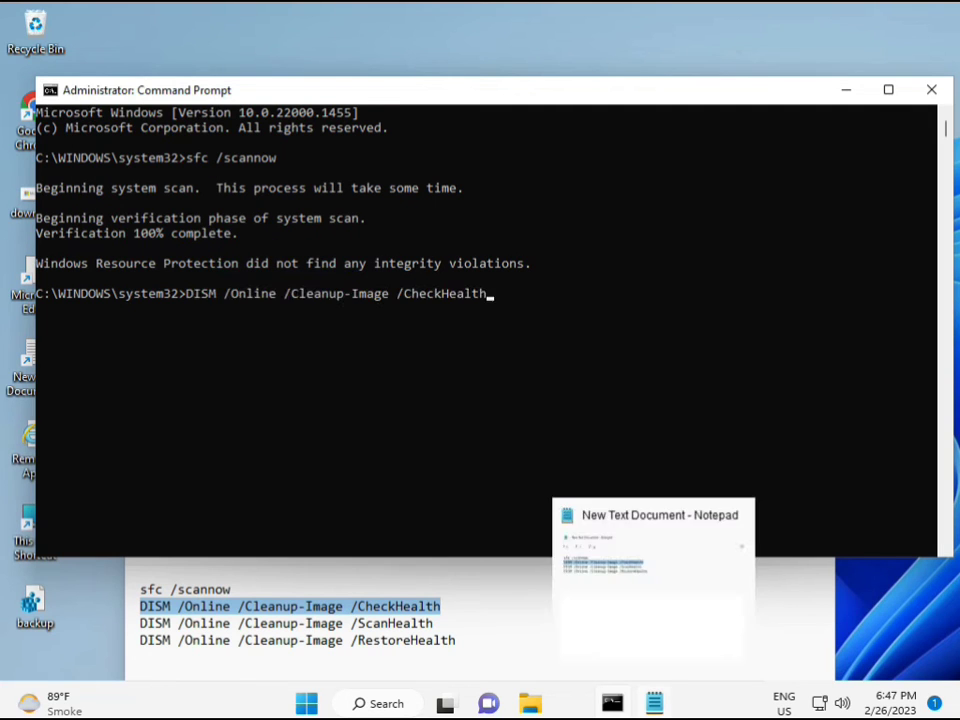
click(186, 297)
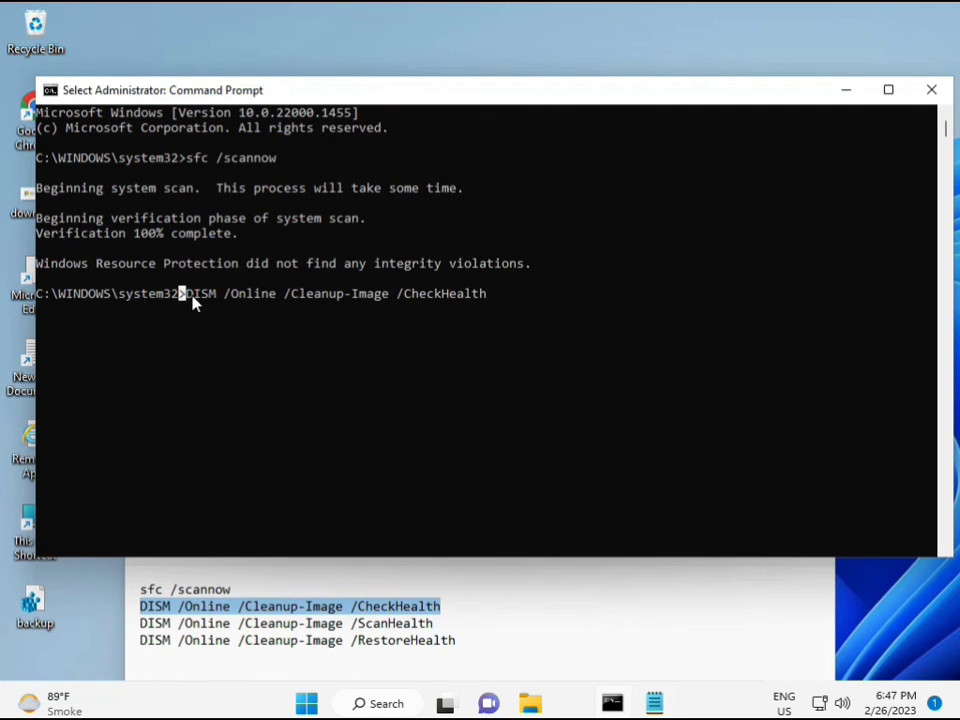
key(Escape)
key(Return)
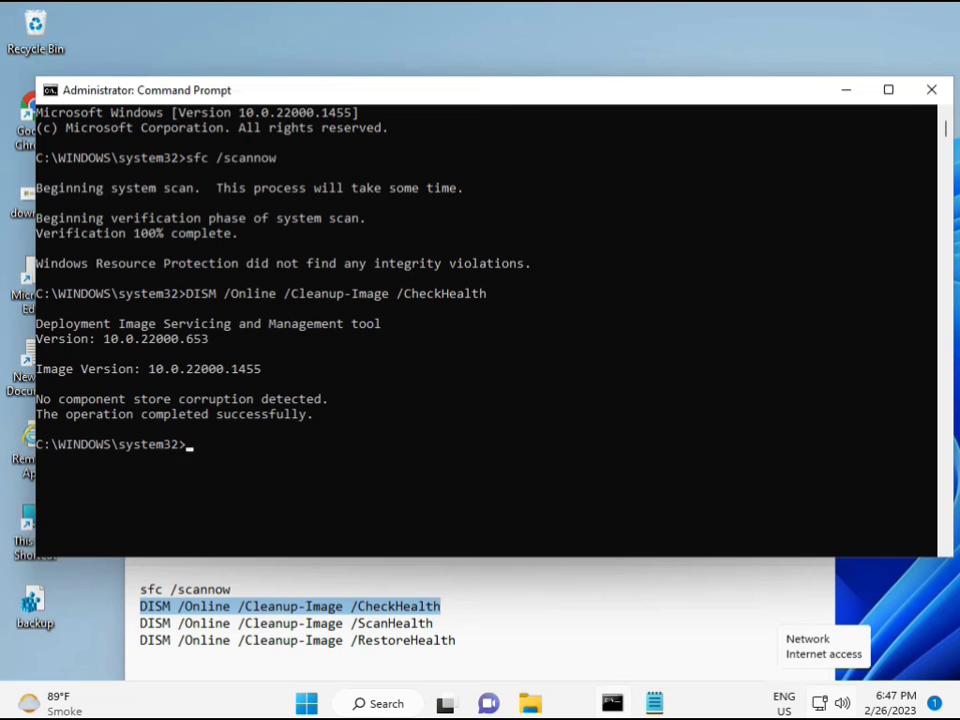
Copy DISM /Online /Cleanup-Image /ScanHealth from the Notepad document and run it in Command Prompt
drag(142, 625, 456, 624)
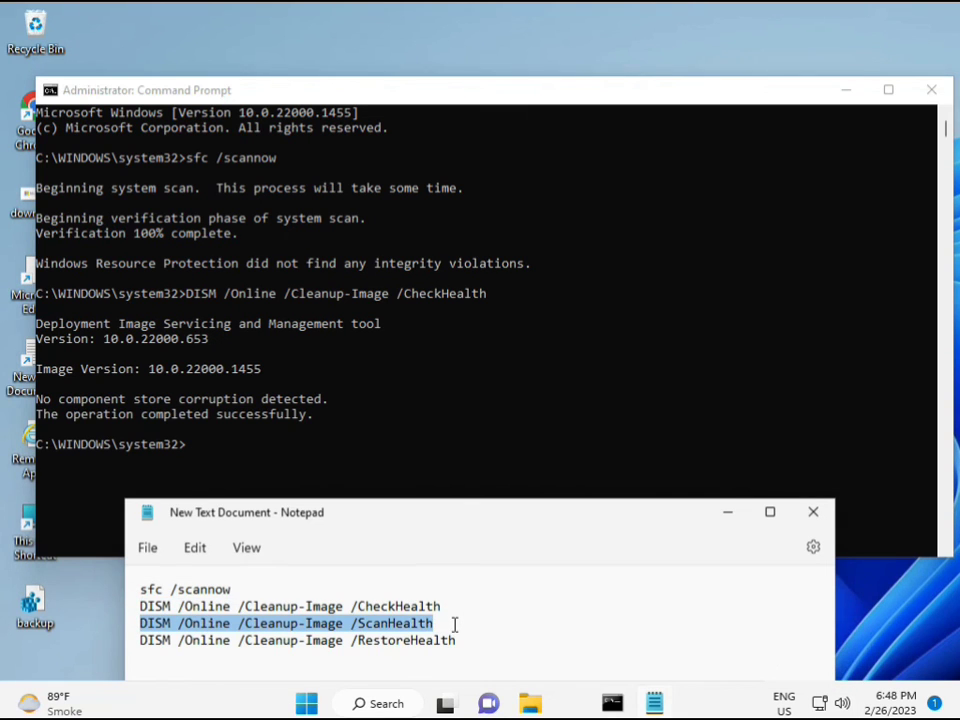
right_click(421, 624)
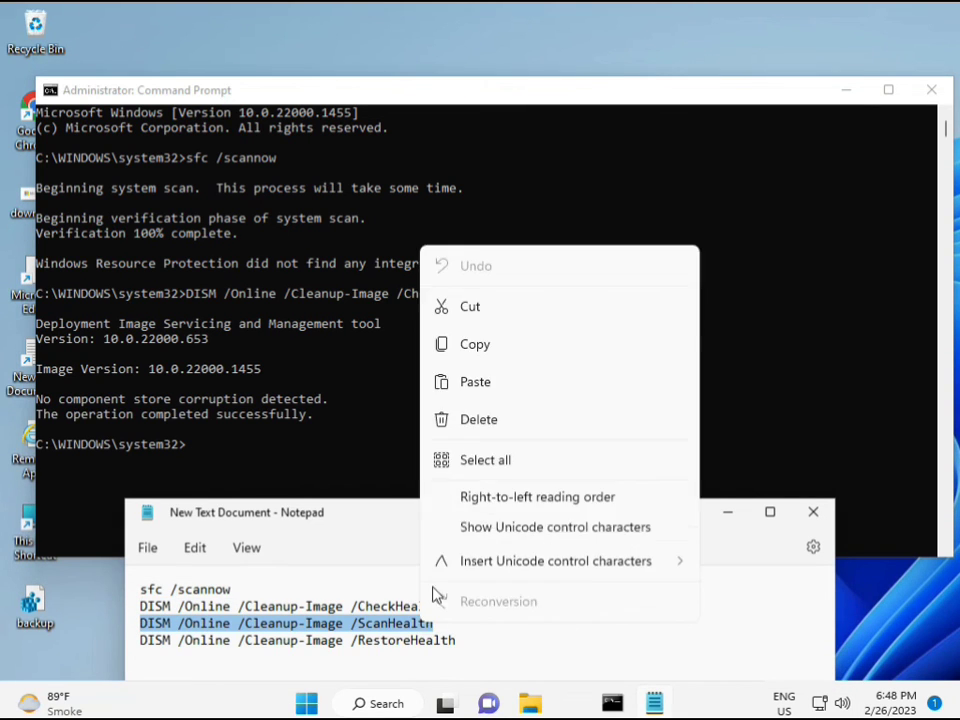
click(466, 350)
click(338, 473)
click(191, 446)
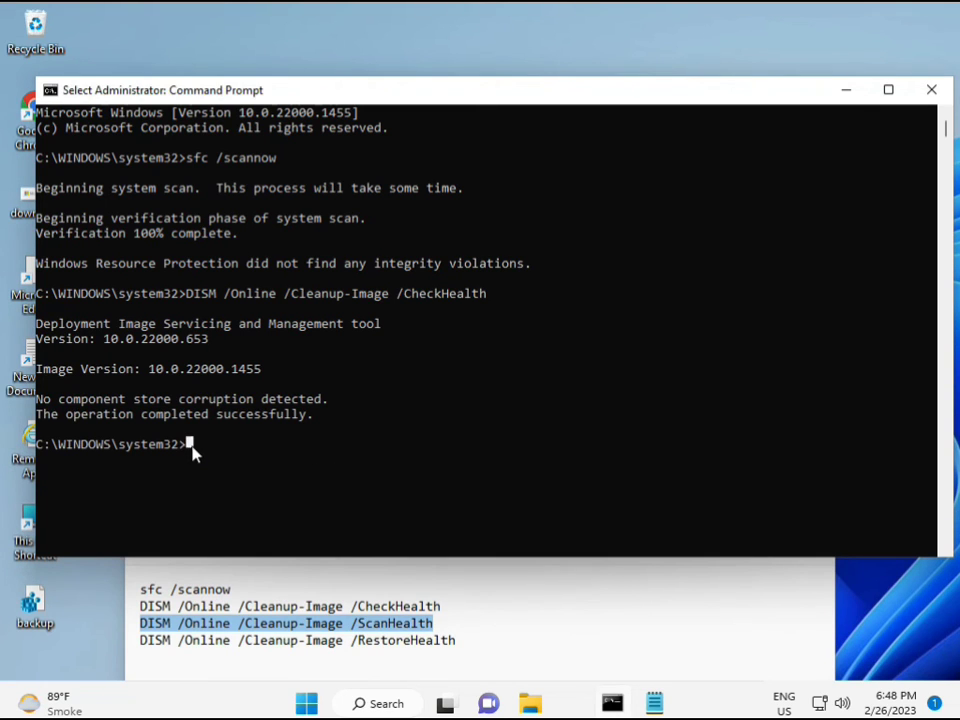
right_click(193, 447)
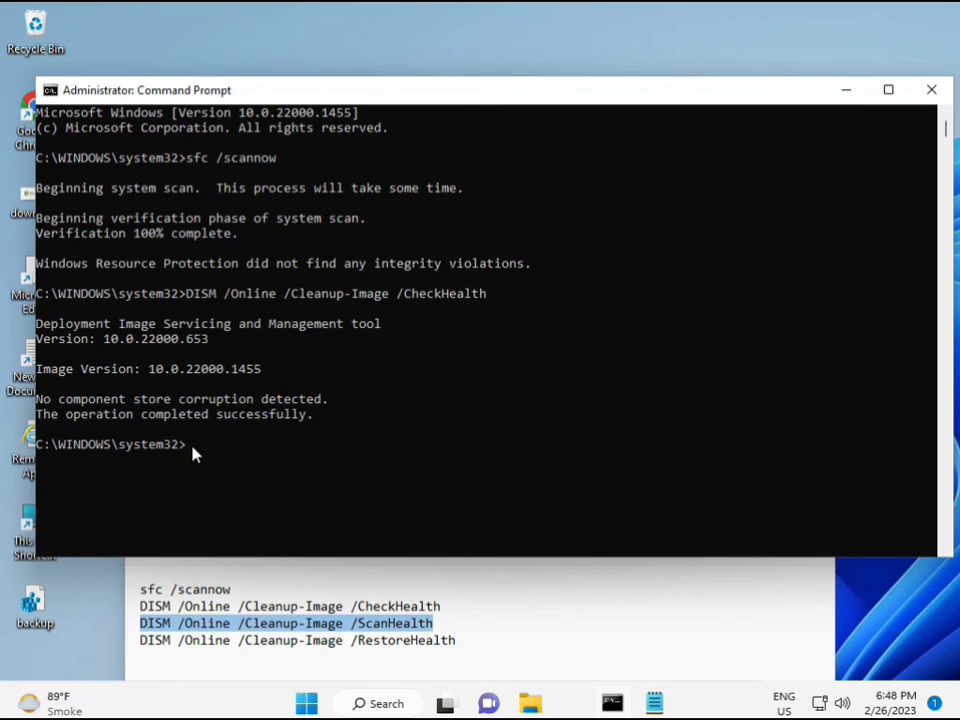
right_click(193, 447)
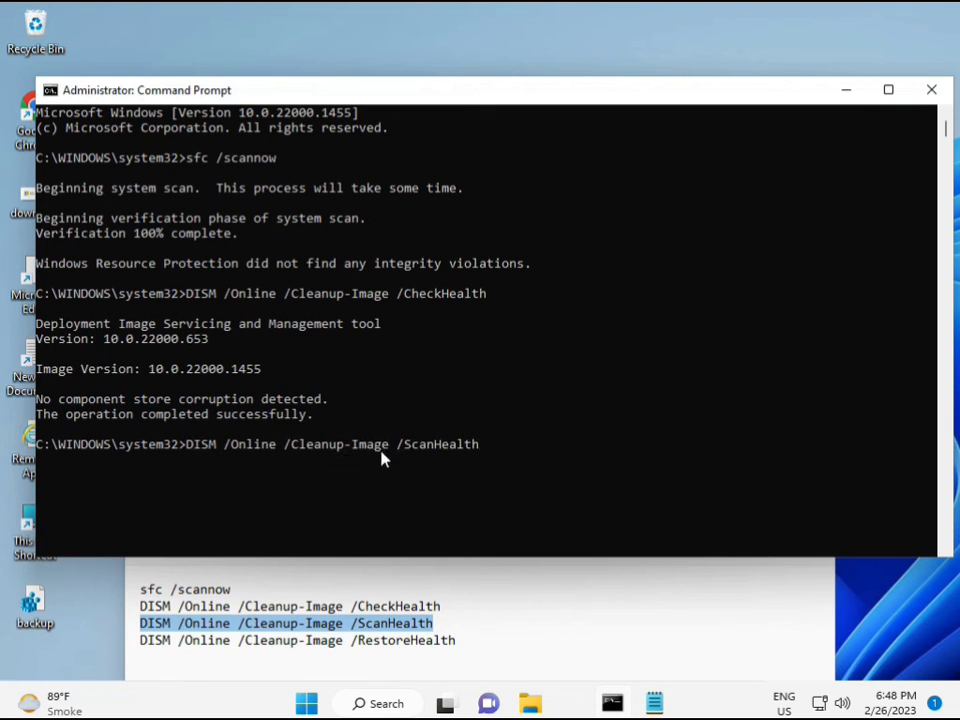
key(Return)
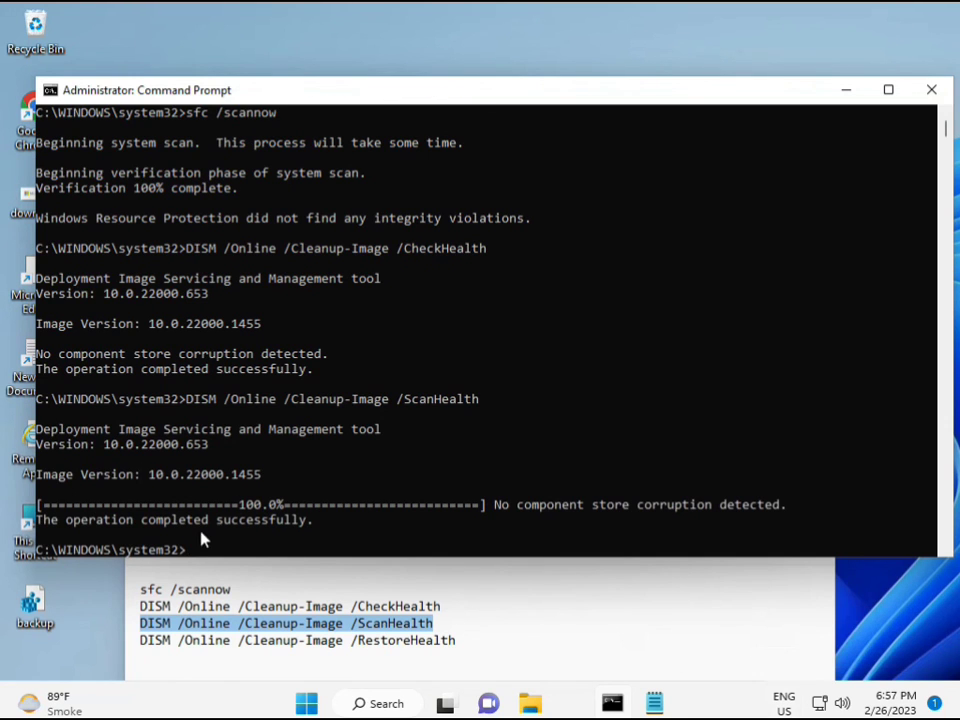
Copy the DISM /Online /Cleanup-Image /RestoreHealth line from the Notepad document
drag(218, 521, 313, 521)
click(228, 645)
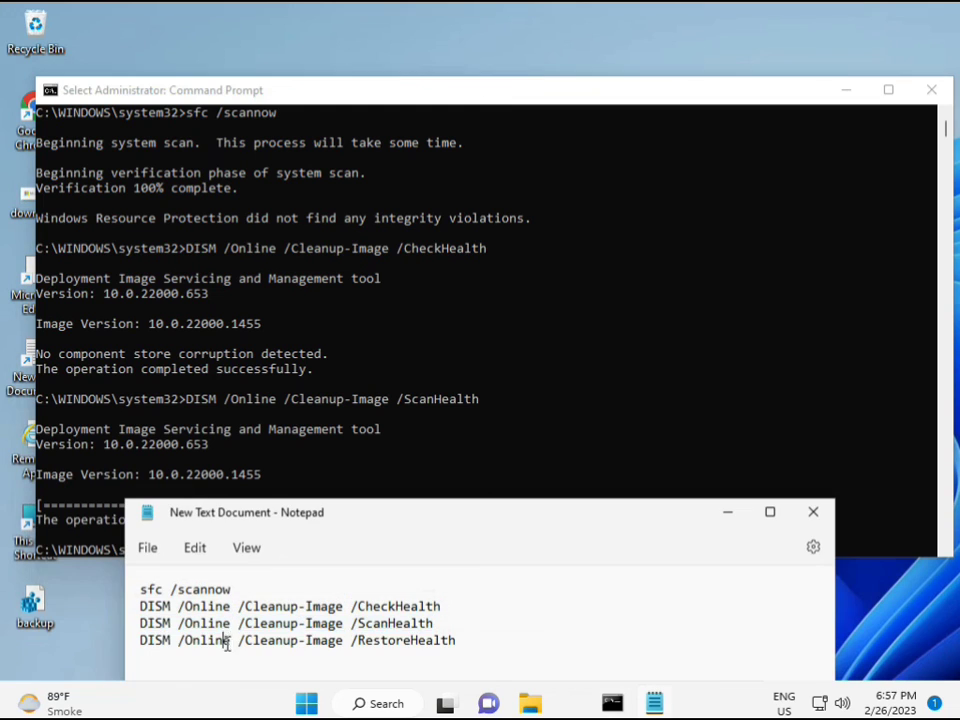
triple_click(228, 645)
right_click(229, 646)
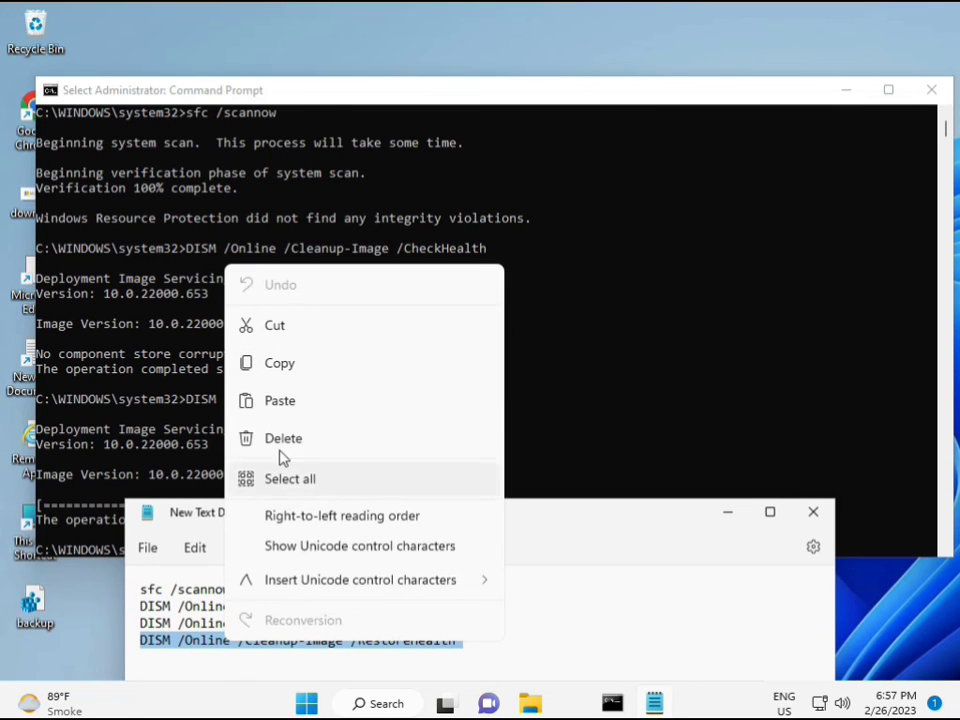
click(285, 379)
Paste DISM /Online /Cleanup-Image /RestoreHealth at the Command Prompt and run it
click(212, 541)
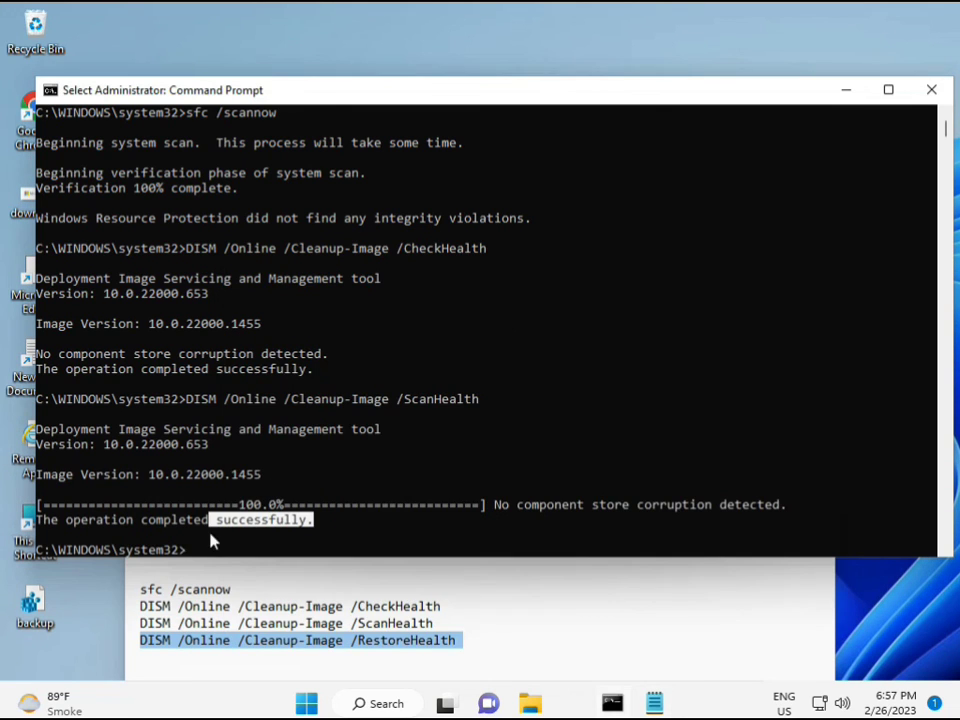
click(189, 553)
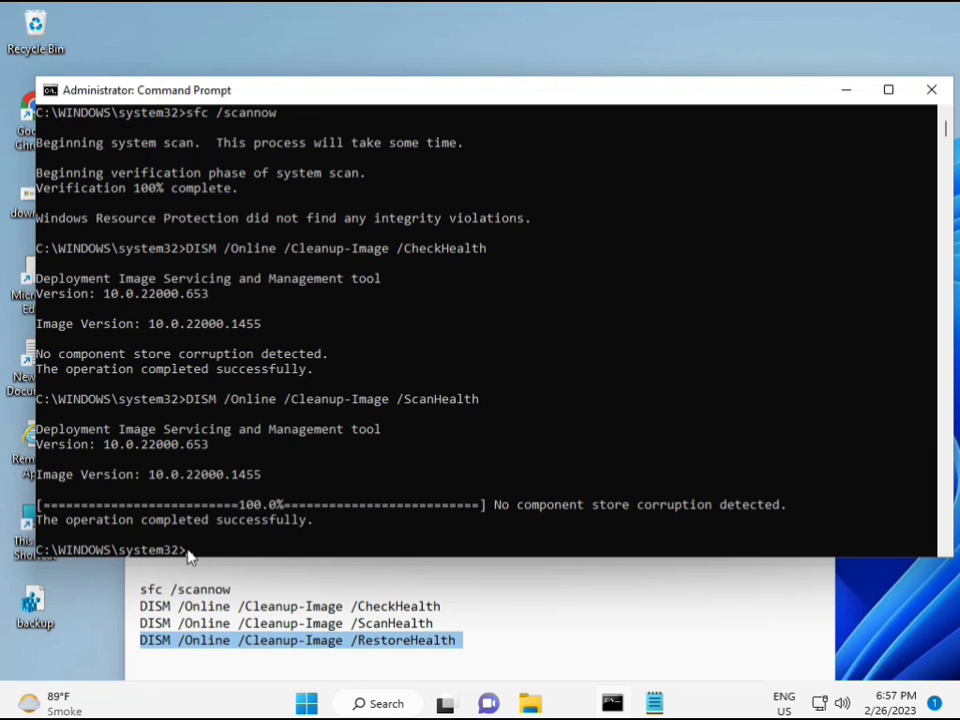
click(189, 553)
click(189, 553)
right_click(189, 553)
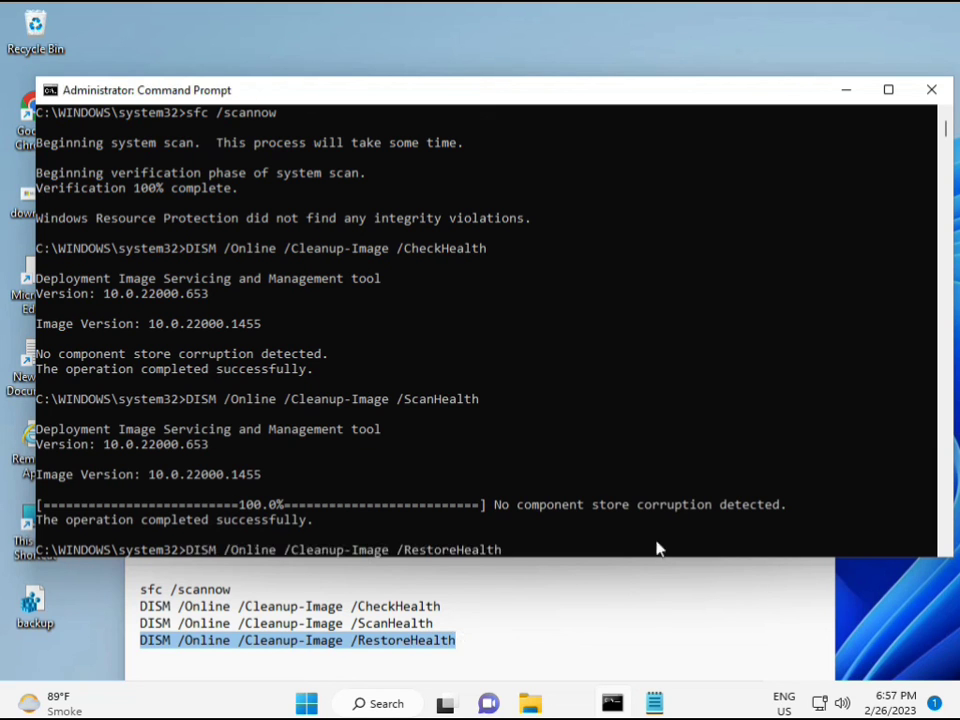
scroll(590, 457, down, 10)
scroll(568, 454, up, 10)
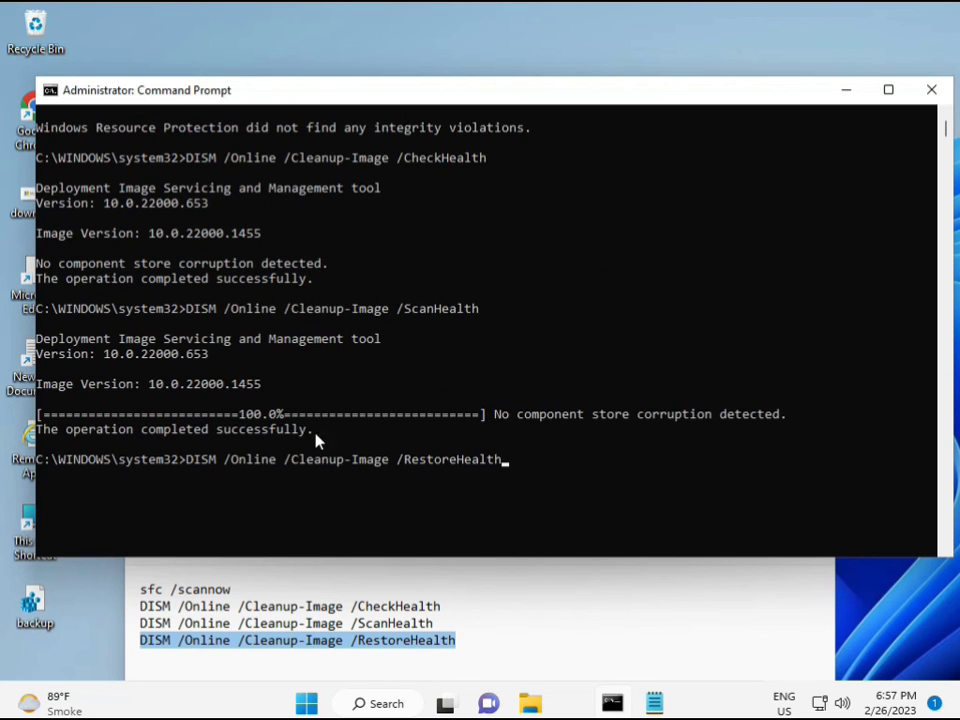
scroll(948, 140, down, 6)
scroll(948, 140, down, 10)
scroll(948, 140, up, 10)
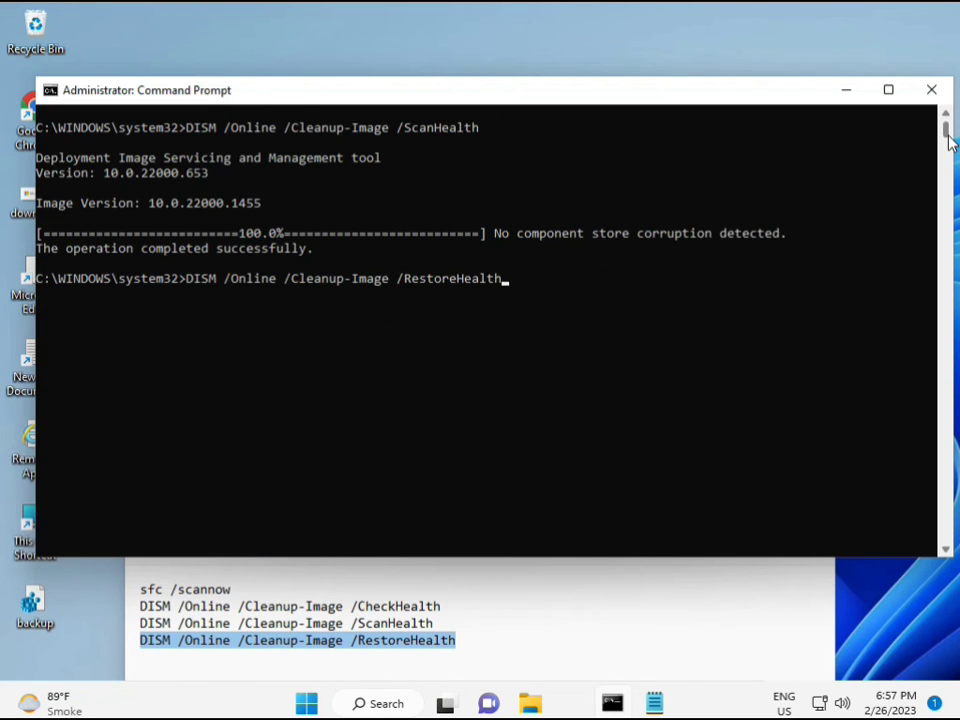
click(190, 280)
key(Return)
key(Return)
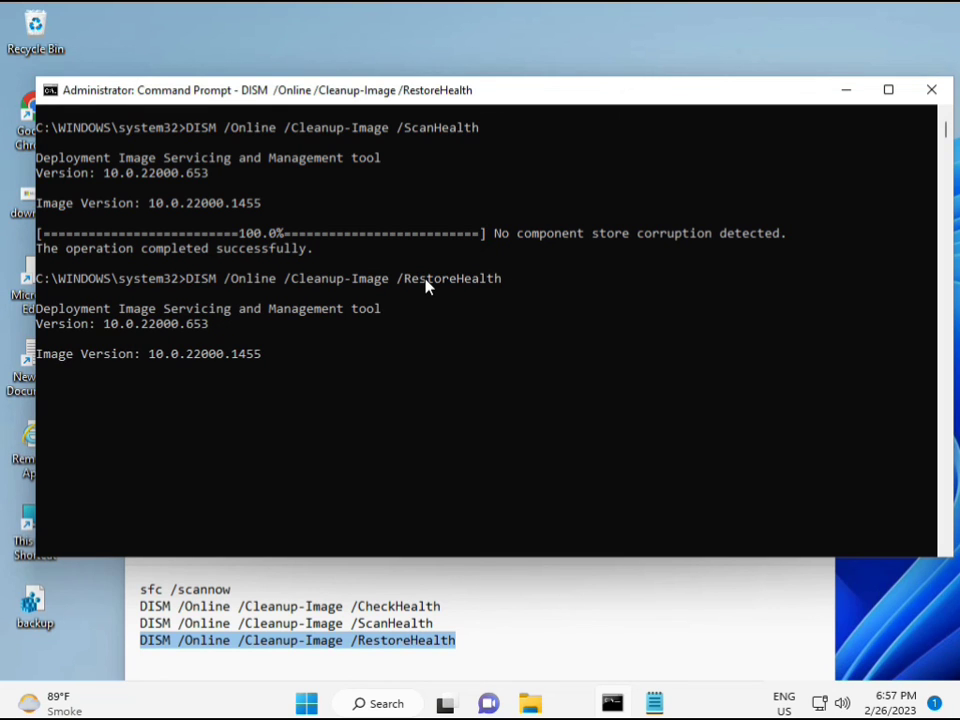